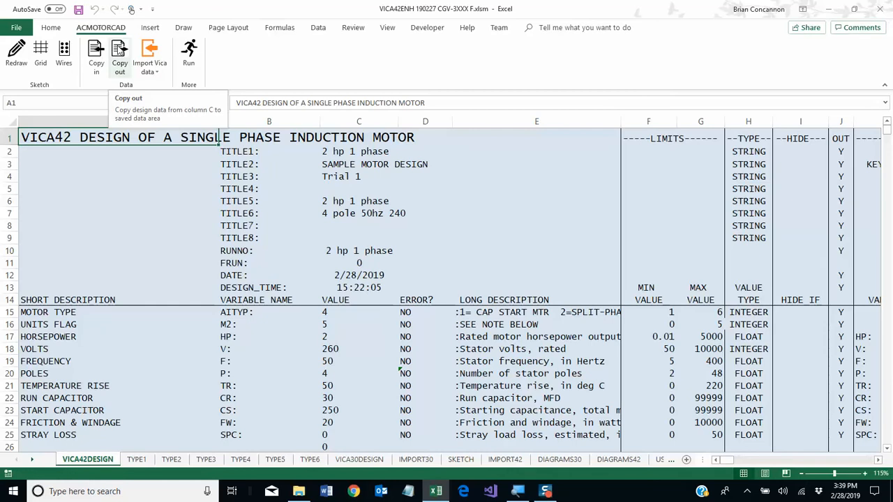
Step: Copy the current design out of column C into the saved designs area and check the copy in column AE
click(118, 49)
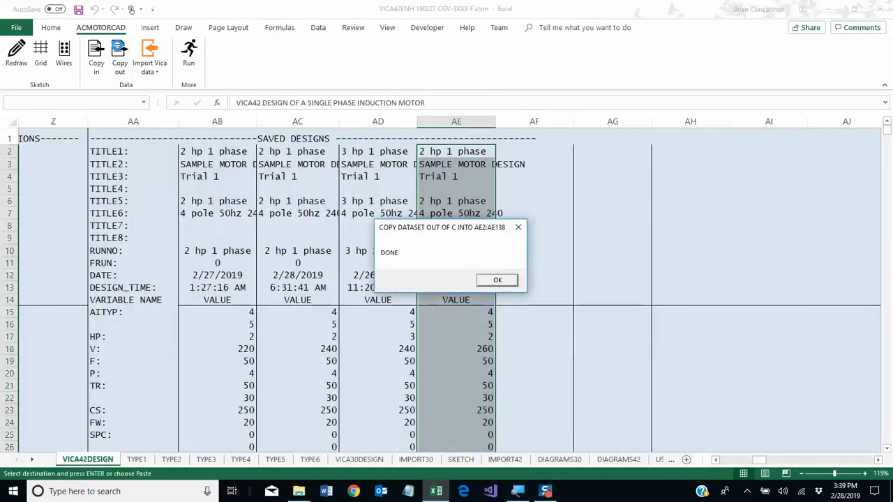
click(497, 279)
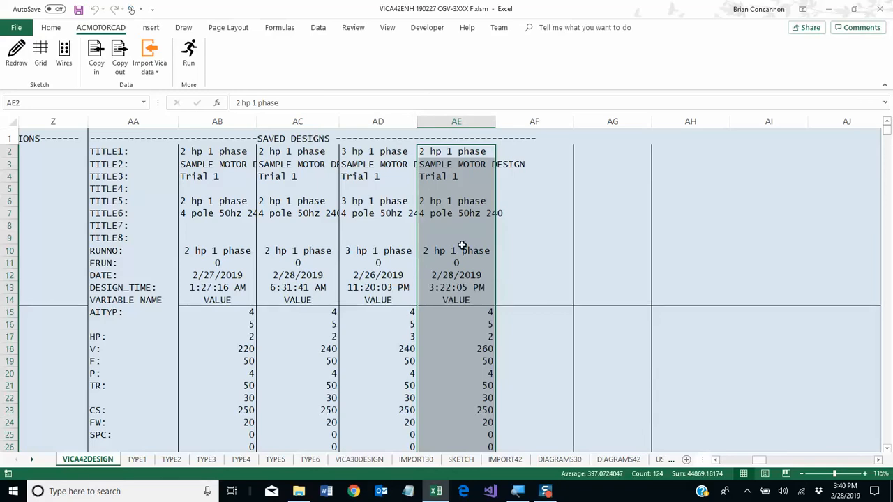
click(437, 347)
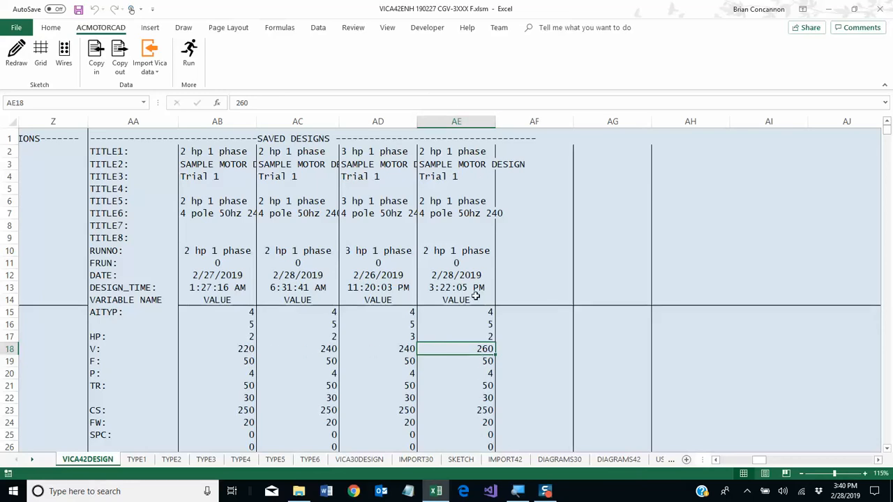
click(458, 120)
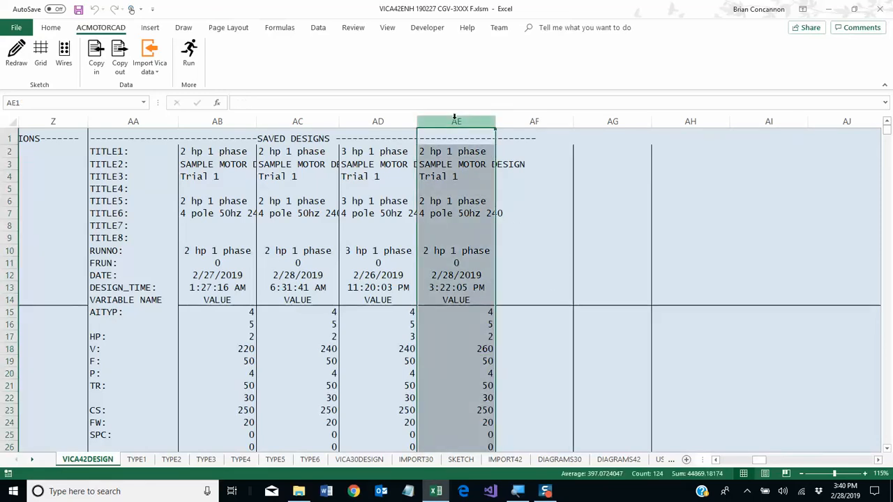
click(528, 261)
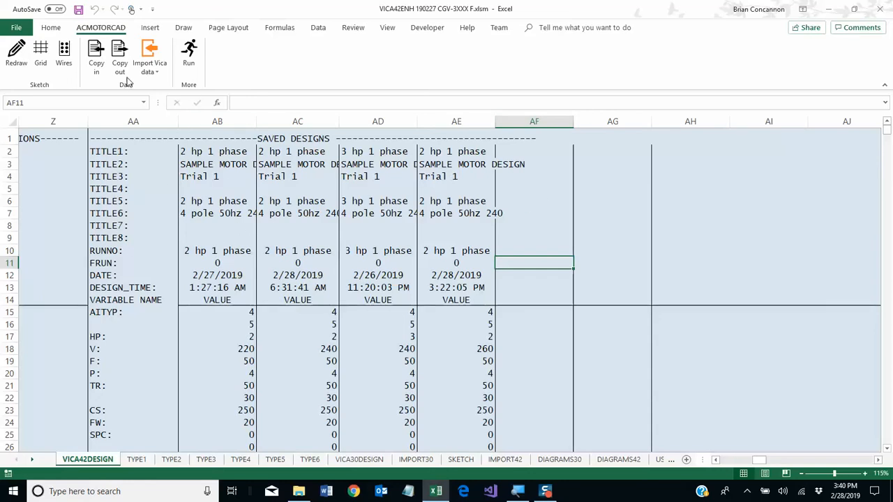
Step: Import the Vica design data from workbook VICA42ENH 190226 3AEP 5.xlsm into saved-design column AF
click(155, 74)
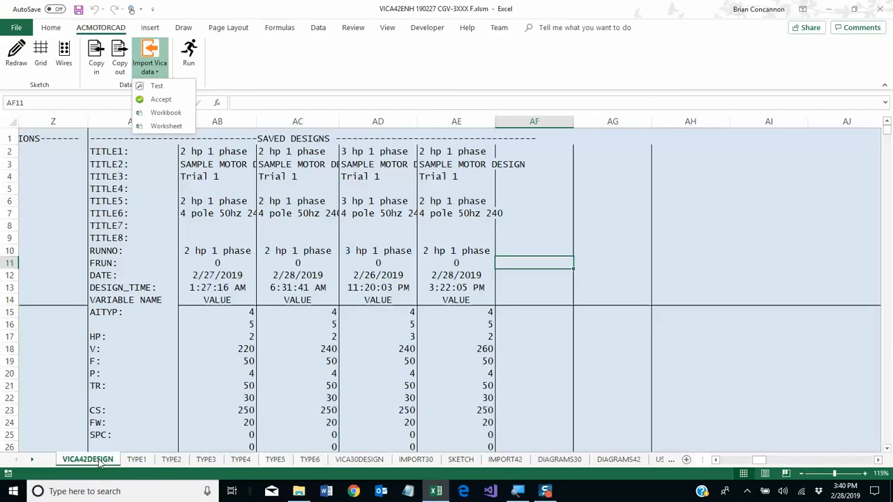
click(166, 113)
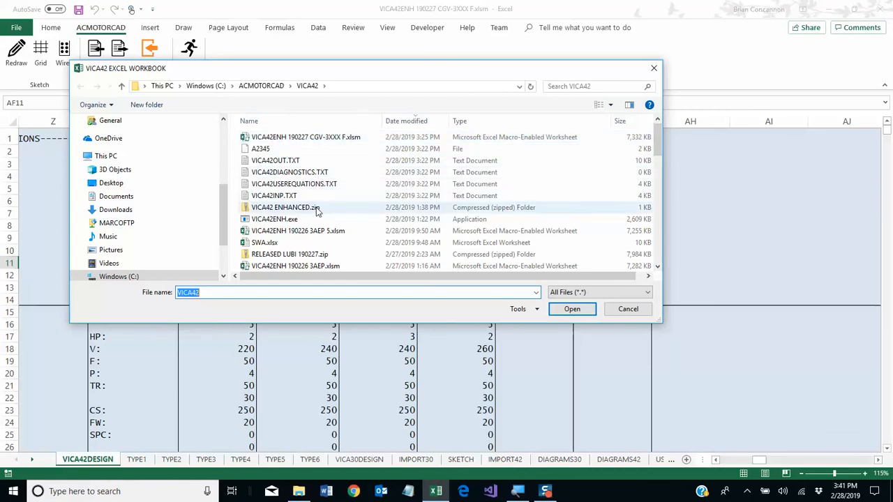
scroll(340, 226, down, 1)
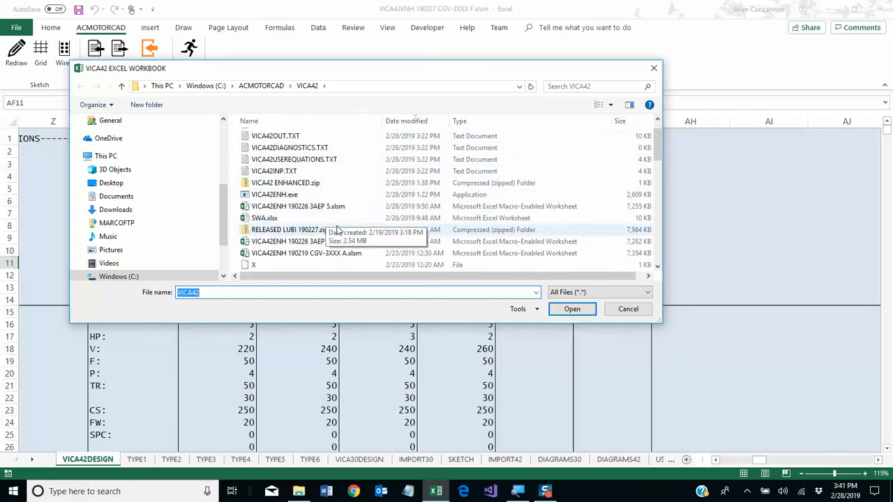
click(302, 210)
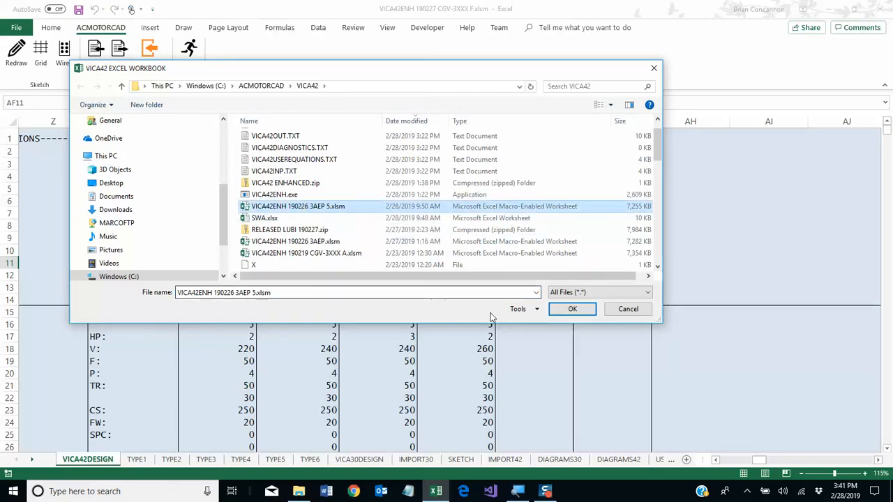
click(564, 311)
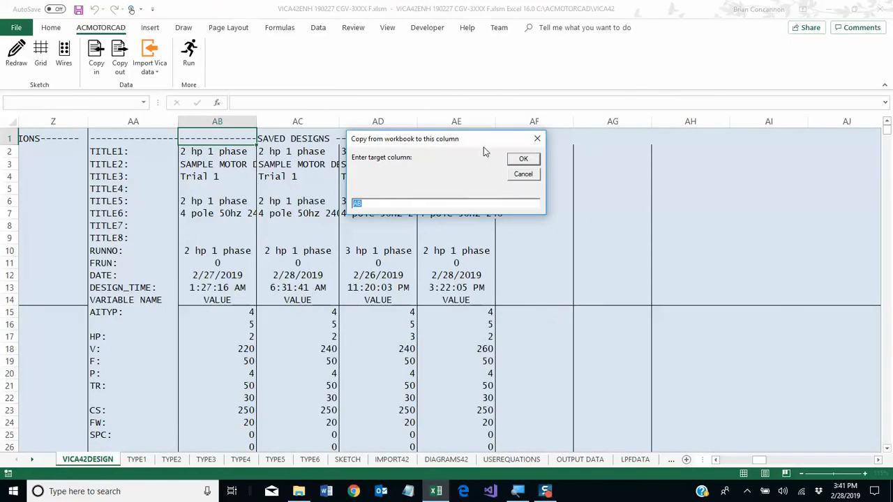
drag(478, 139, 490, 217)
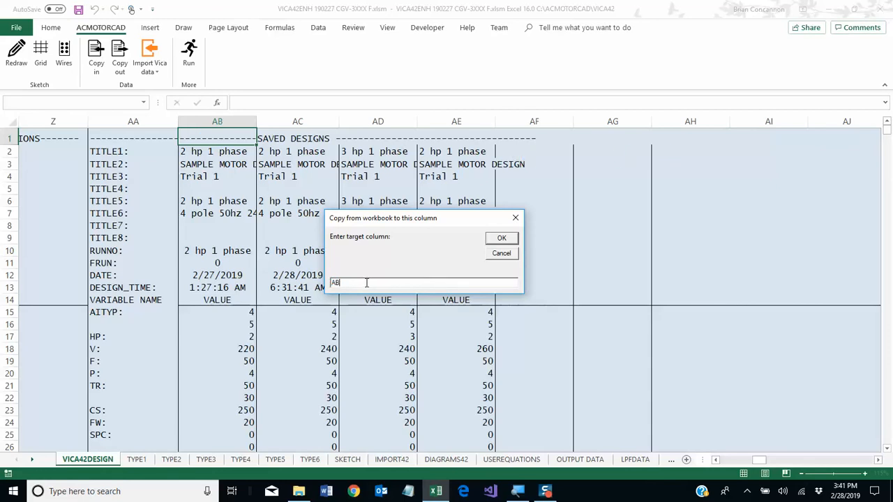
text(AF)
key(Return)
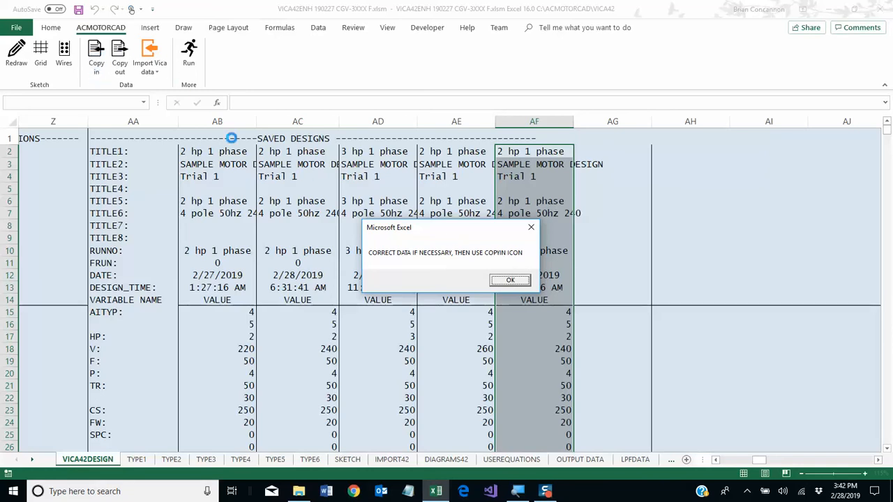
click(510, 282)
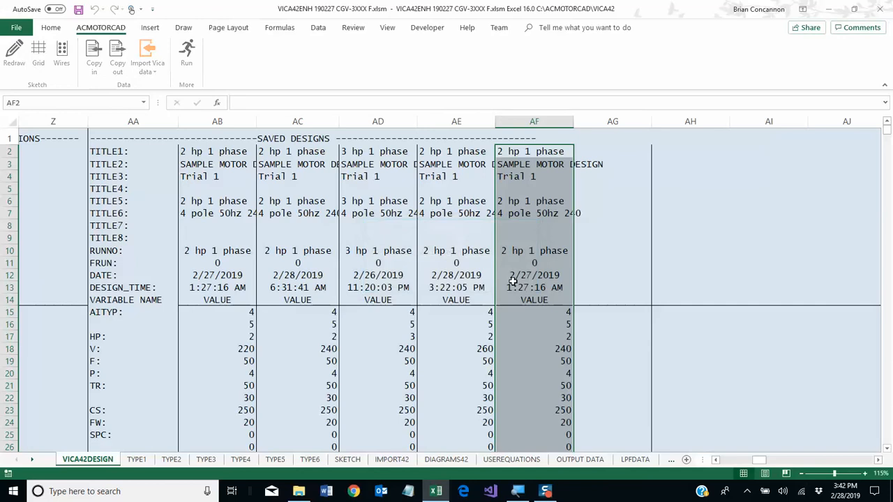
Step: Compare the imported column AF with the neighbouring saved designs around row 54, and check the midstick thickness description in row 53
click(533, 334)
scroll(536, 343, down, 1)
scroll(536, 343, down, 7)
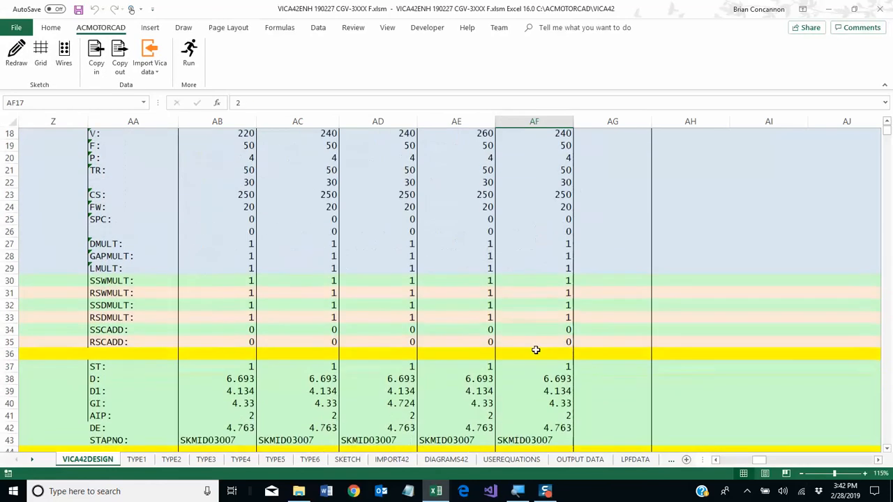
scroll(570, 355, down, 4)
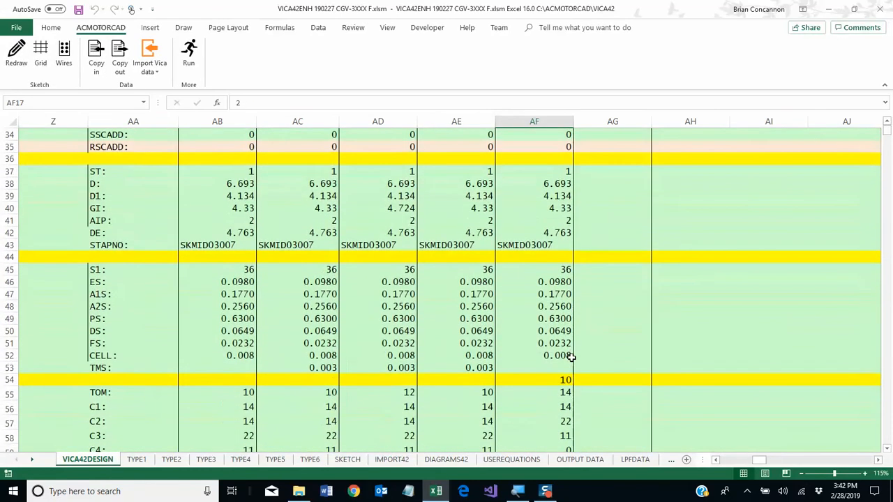
scroll(565, 432, down, 4)
scroll(565, 439, up, 1)
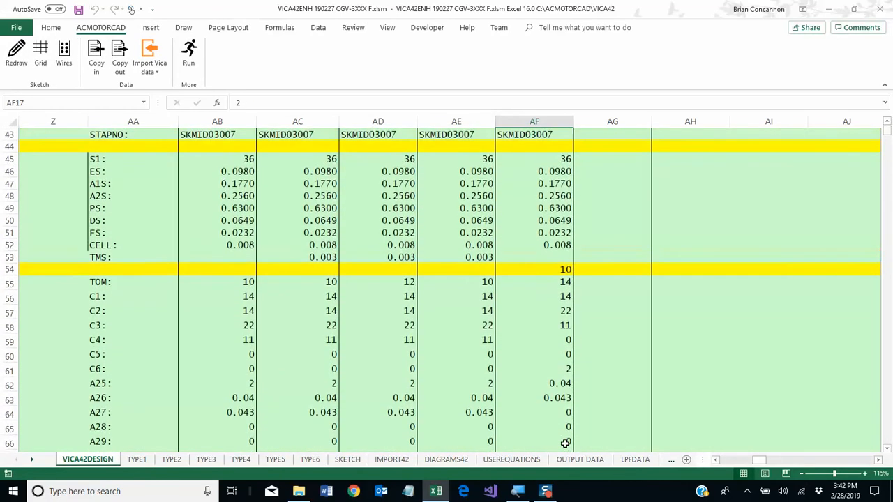
click(545, 268)
scroll(563, 349, down, 3)
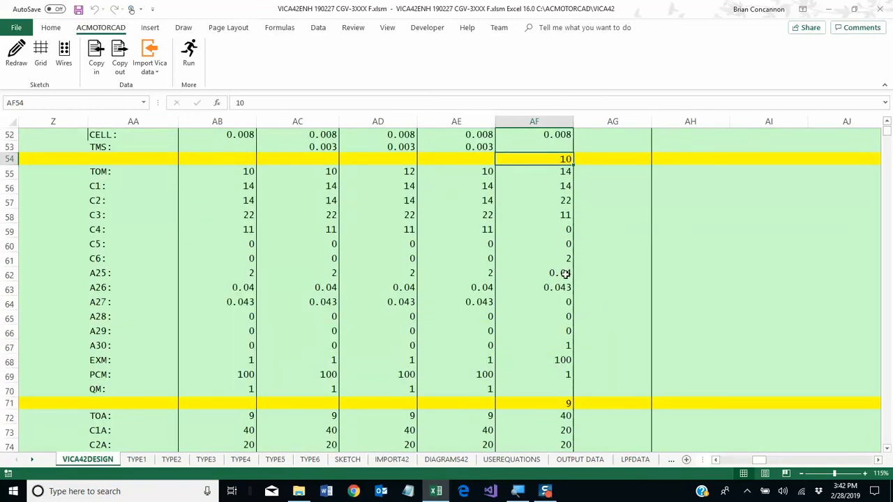
scroll(541, 221, up, 3)
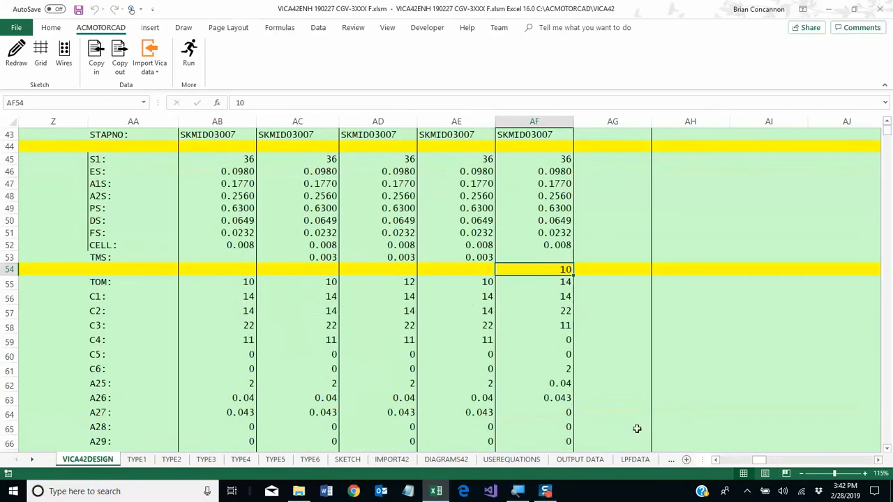
drag(760, 464, 726, 462)
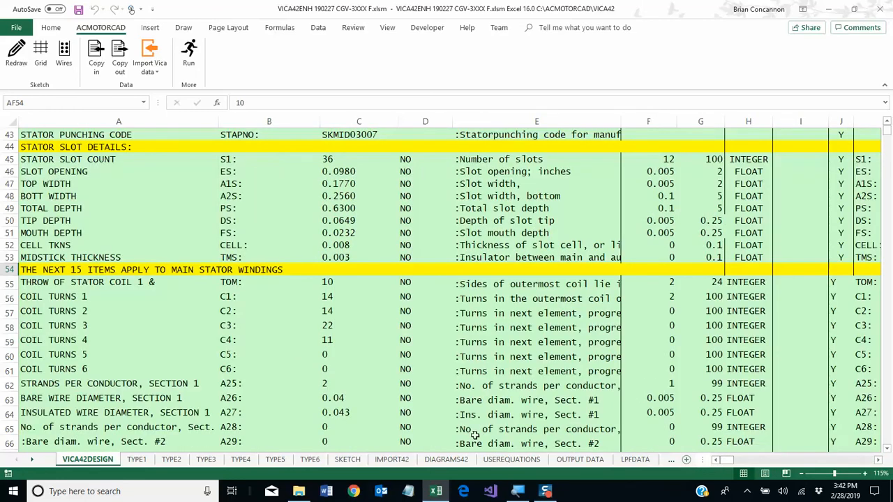
click(65, 256)
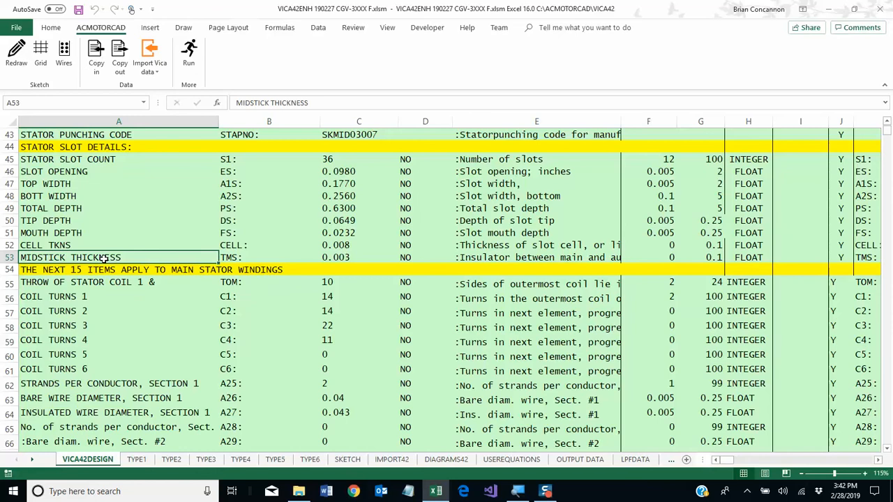
click(473, 258)
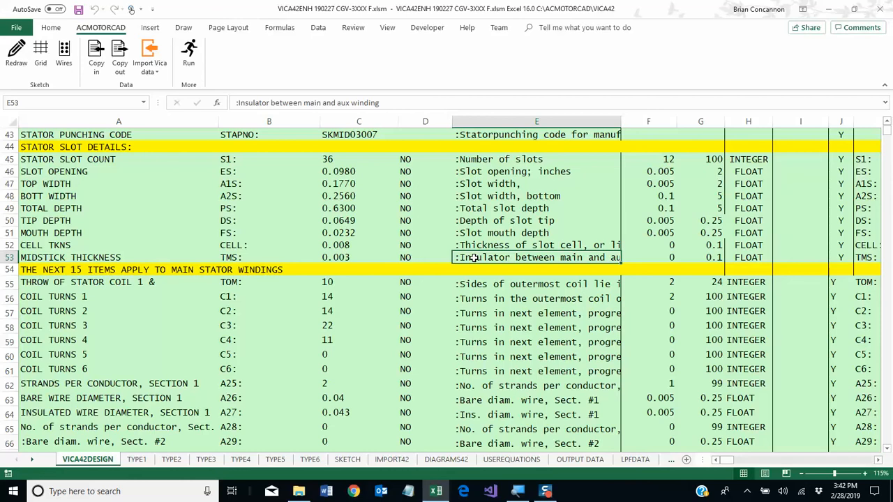
Step: Copy the conversion formula of the CELL row in W52 into the empty TMS cell W53
key(Right)
key(Right)
key(Right)
key(Right)
key(Right)
key(Right)
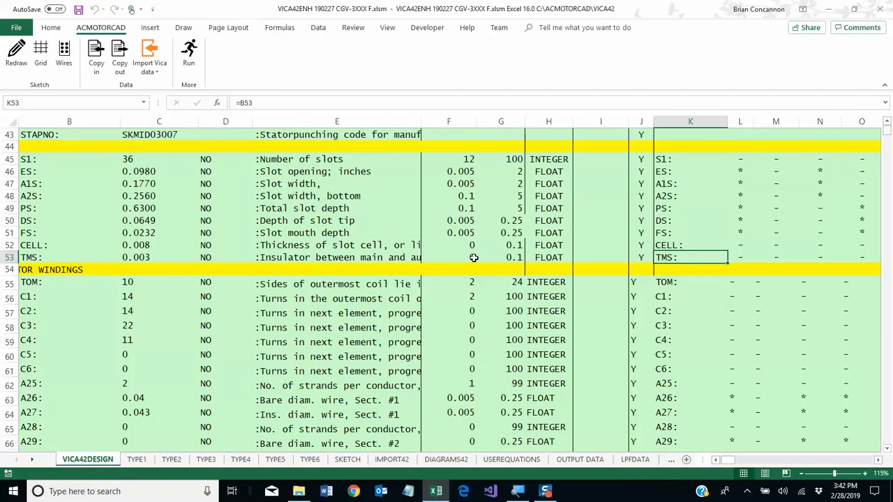
key(Right)
key(Right)
key(Right)
key(Right)
key(Right)
key(Right)
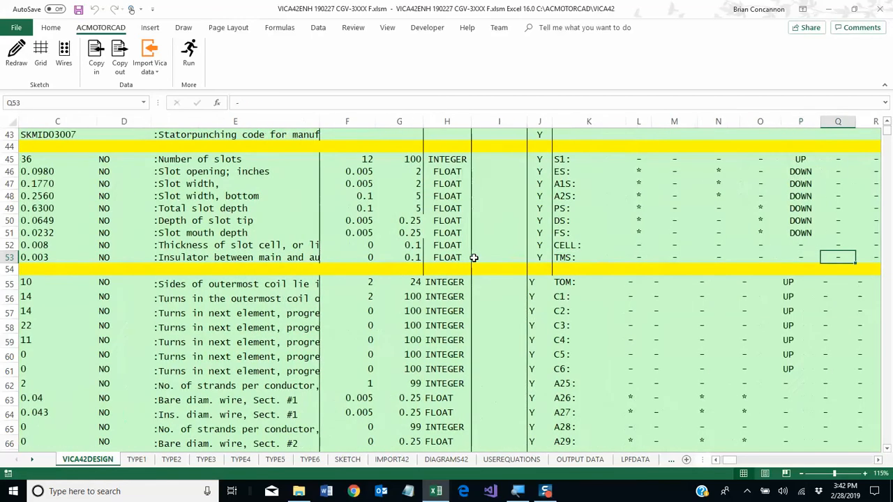
key(Right)
key(Right)
key(Right)
key(Right)
key(Right)
key(Right)
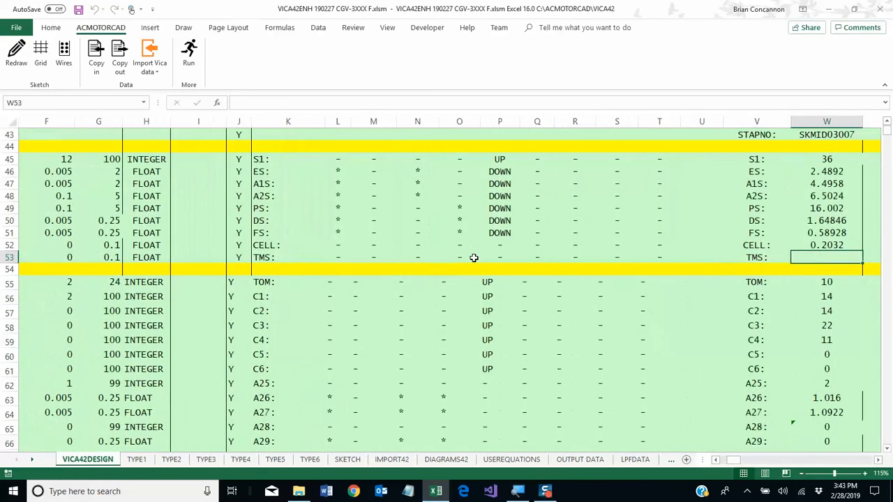
key(Right)
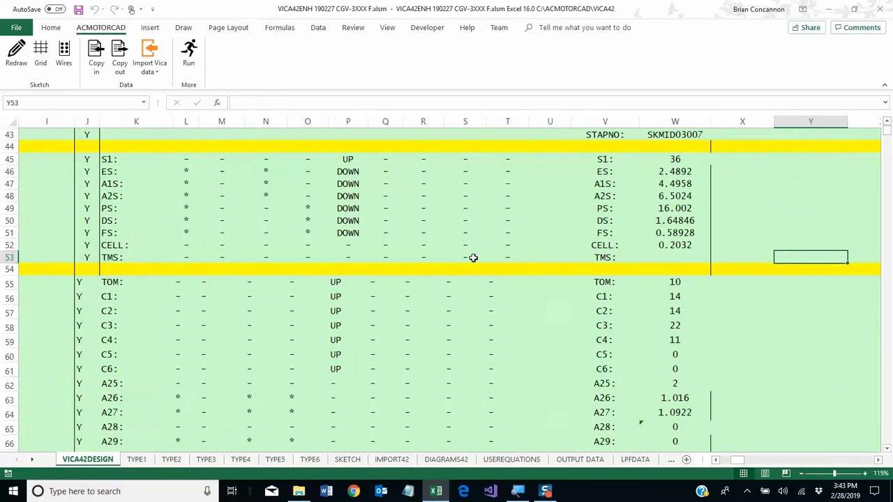
key(Left)
key(Left)
key(Right)
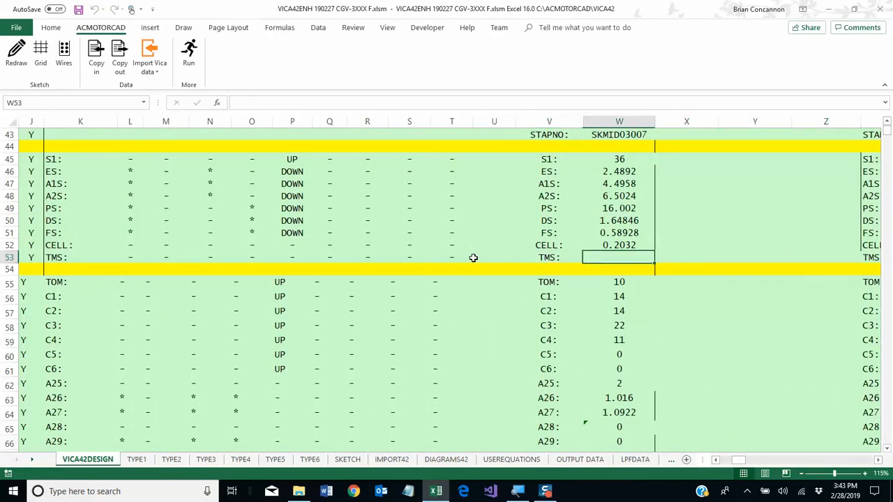
key(Up)
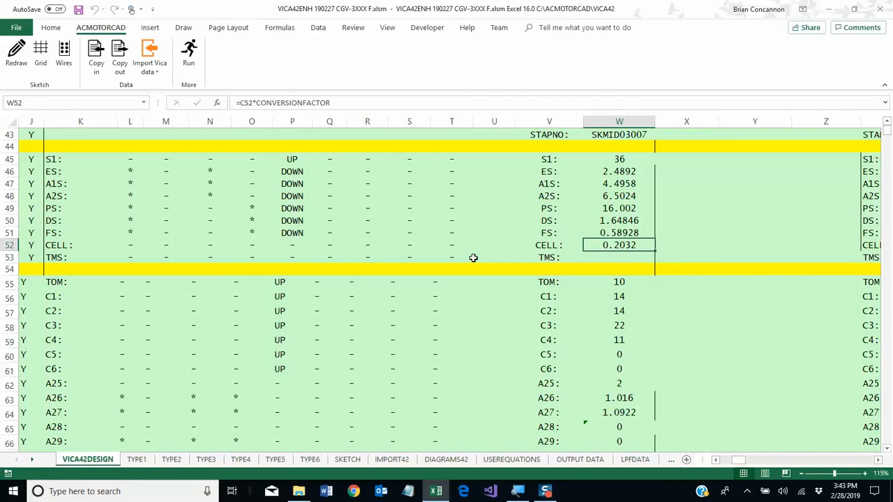
key(ctrl+c)
key(Down)
key(ctrl+v)
Step: Fill the missing TMS value in AF53 by copying 0.003 from AE53
key(Right)
key(Right)
key(Right)
key(Right)
key(Right)
key(Right)
key(Right)
key(Right)
key(Right)
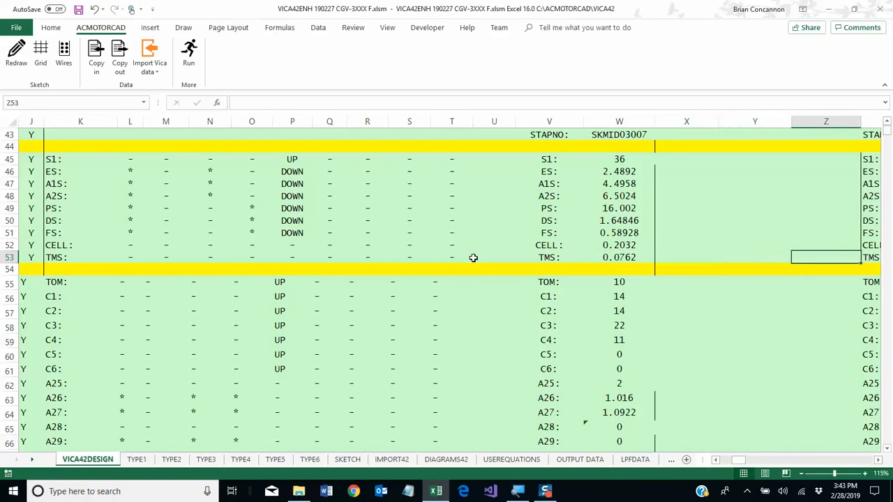
key(Left)
key(Left)
key(Left)
key(Left)
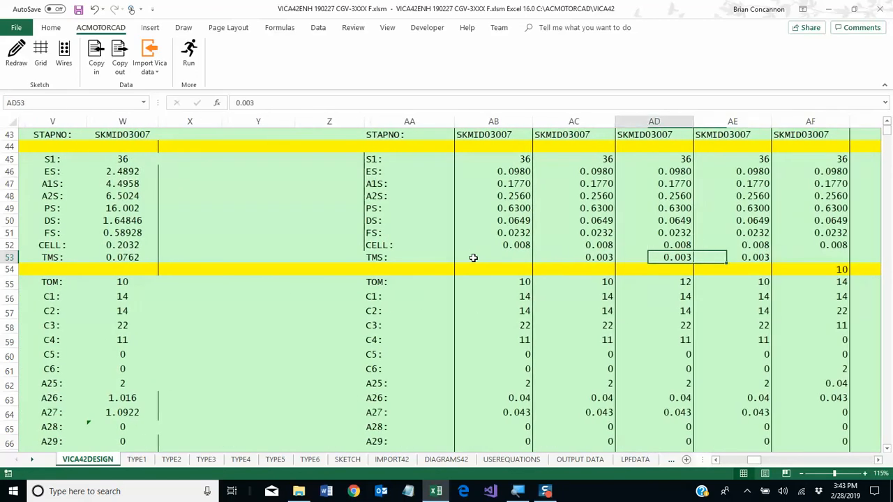
key(Right)
key(Right)
key(Right)
key(Right)
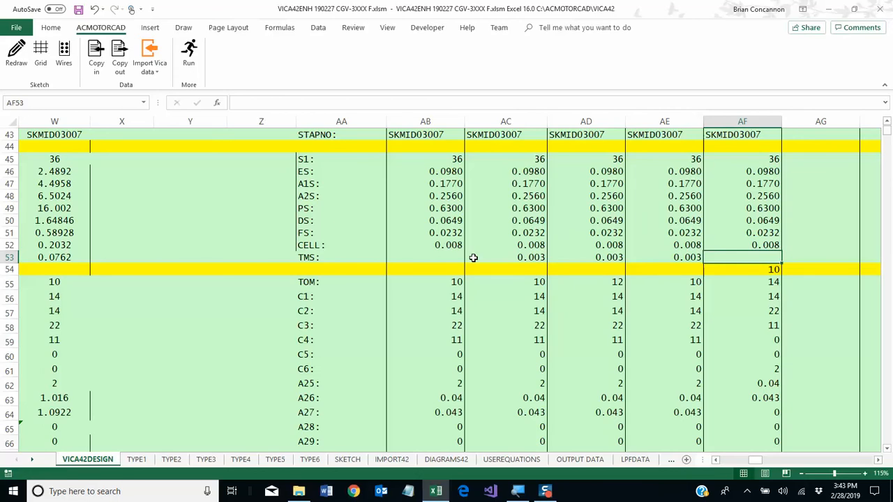
key(Left)
key(ctrl+c)
key(Right)
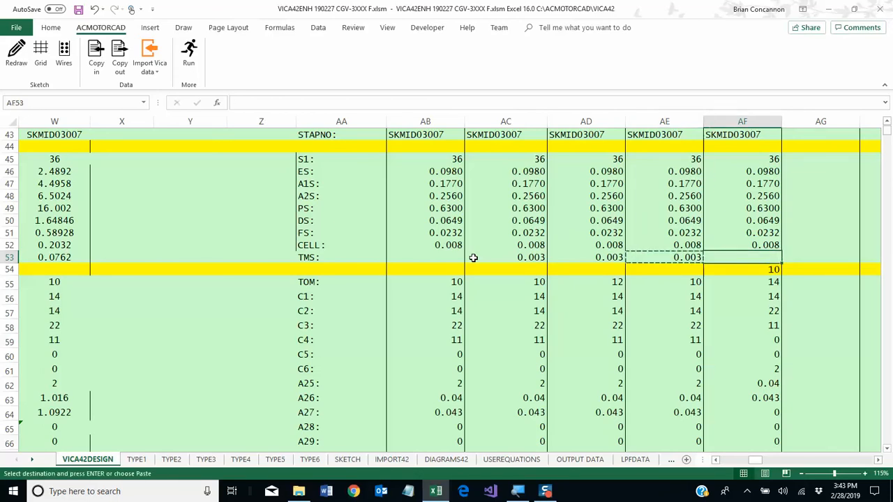
key(Return)
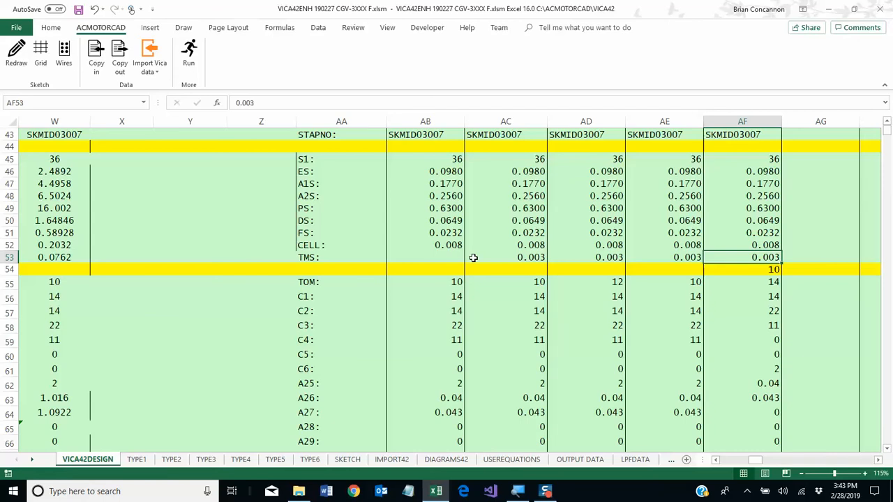
Step: Shift the imported column AF data down one row by copying AF54:AF138 and pasting only its values starting at AF55
key(Down)
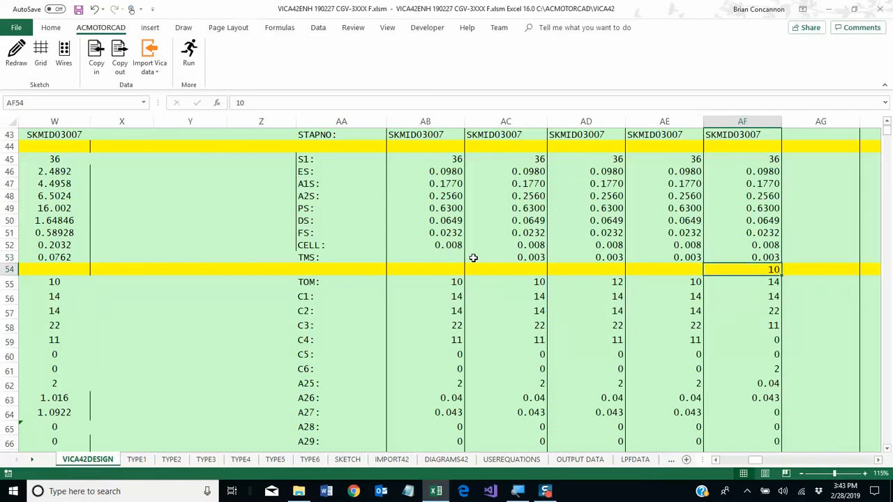
key(shift+Down)
key(shift+Down)
key(shift+Down)
key(shift+Down)
key(shift+Down)
key(shift+Down)
key(shift+Down)
key(shift+Down)
key(shift+Down)
key(shift+Down)
key(shift+Down)
key(shift+Down)
key(shift+Down)
key(shift+Down)
key(shift+Down)
key(shift+Down)
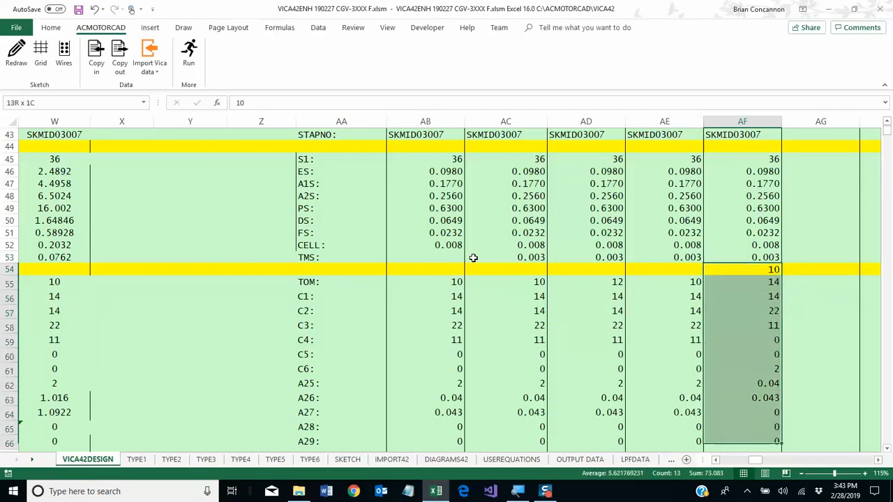
key(shift+Down)
key(shift+Down)
key(shift+Down)
key(shift+Down)
key(shift+Down)
key(shift+Down)
key(shift+Down)
key(shift+Down)
key(shift+Down)
key(shift+Down)
key(shift+Down)
key(shift+Down)
key(shift+Down)
key(shift+Down)
key(shift+Down)
key(shift+Down)
key(shift+Down)
key(shift+Down)
key(shift+Down)
key(shift+Down)
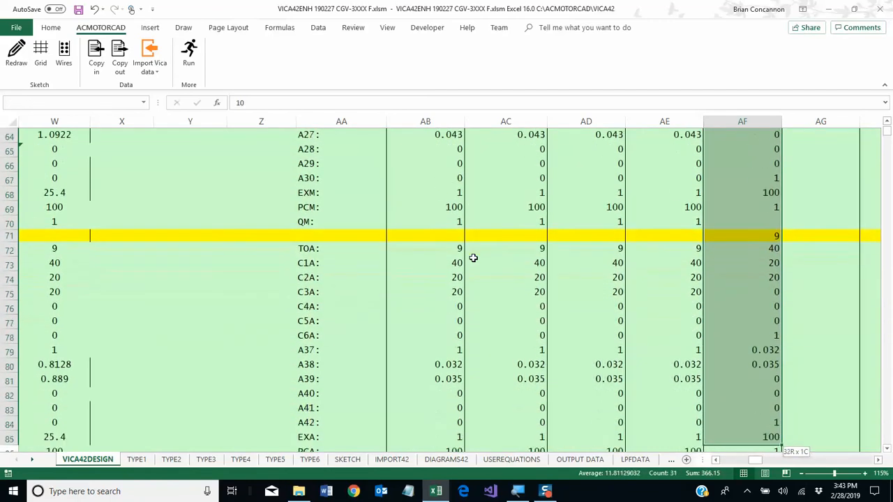
key(shift+Down)
key(shift+Down)
key(shift+Down)
key(shift+Down)
key(shift+Down)
key(shift+Down)
key(shift+Down)
key(shift+Down)
key(shift+Down)
key(shift+Down)
key(shift+Down)
key(shift+Down)
key(shift+Down)
key(shift+Down)
key(shift+Down)
key(shift+Down)
key(shift+Down)
key(shift+Down)
key(shift+Down)
key(shift+Down)
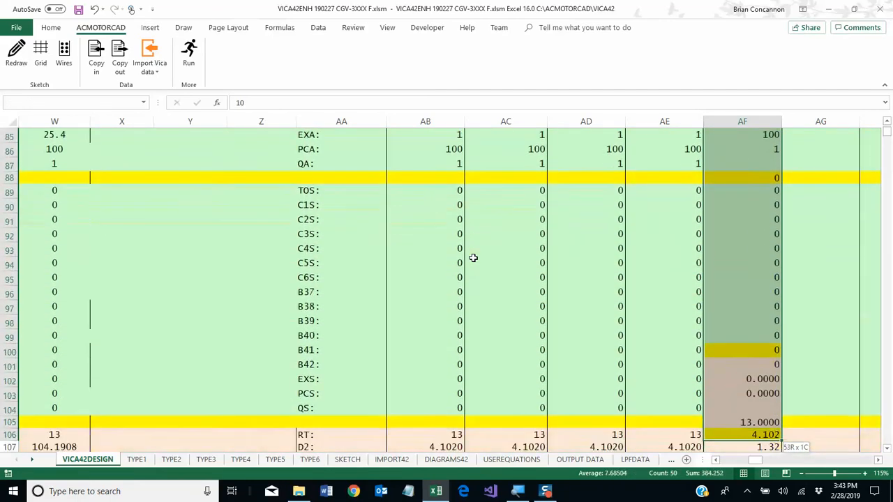
key(shift+Down)
key(shift+Down)
key(shift+Down)
key(shift+Down)
key(shift+Down)
key(shift+Down)
key(shift+Down)
key(shift+Down)
key(shift+Down)
key(shift+Down)
key(shift+Down)
key(shift+Down)
key(shift+Down)
key(shift+Down)
key(shift+Down)
key(shift+Down)
key(shift+Down)
key(shift+Down)
key(shift+Down)
key(shift+Down)
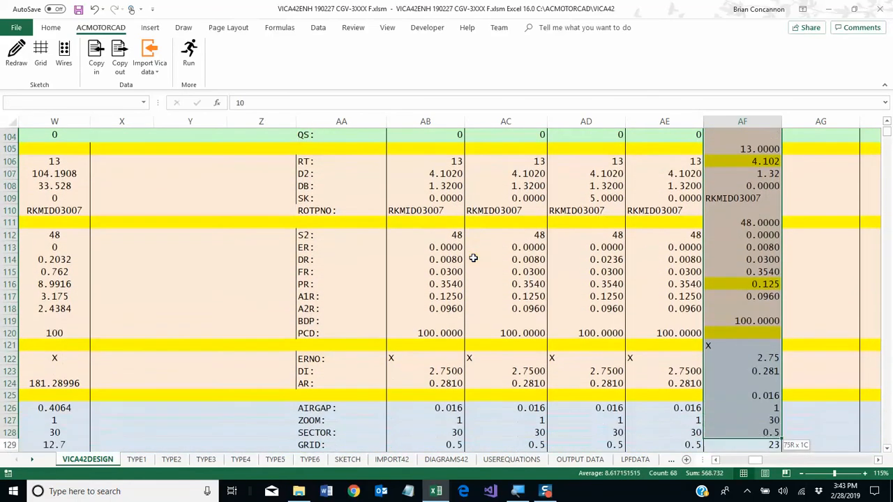
key(shift+Down)
key(shift+Down)
key(shift+Down)
key(shift+Down)
key(shift+Down)
key(shift+Down)
key(shift+Down)
key(shift+Down)
key(shift+Down)
key(shift+Down)
key(shift+Down)
key(shift+Down)
key(shift+Down)
key(shift+Down)
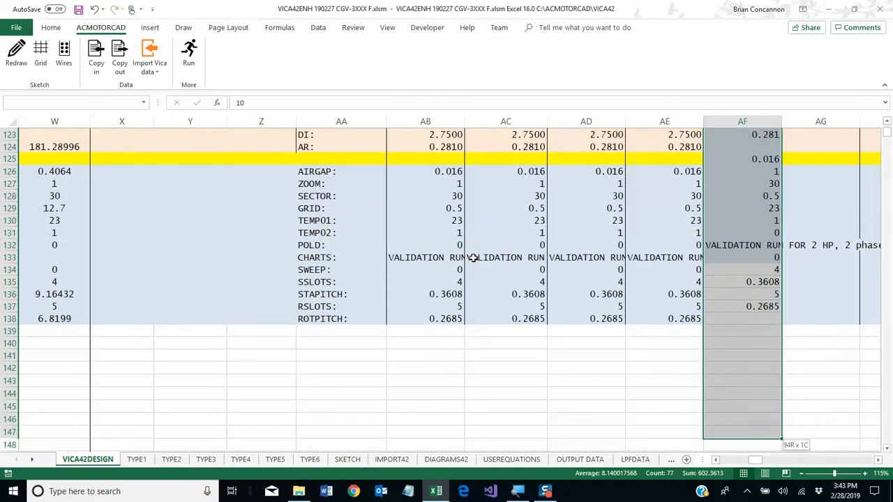
key(shift+Up)
key(shift+Up)
key(shift+Up)
key(shift+Up)
key(shift+Up)
key(shift+Up)
key(shift+Up)
key(shift+Up)
key(shift+Up)
key(shift+Up)
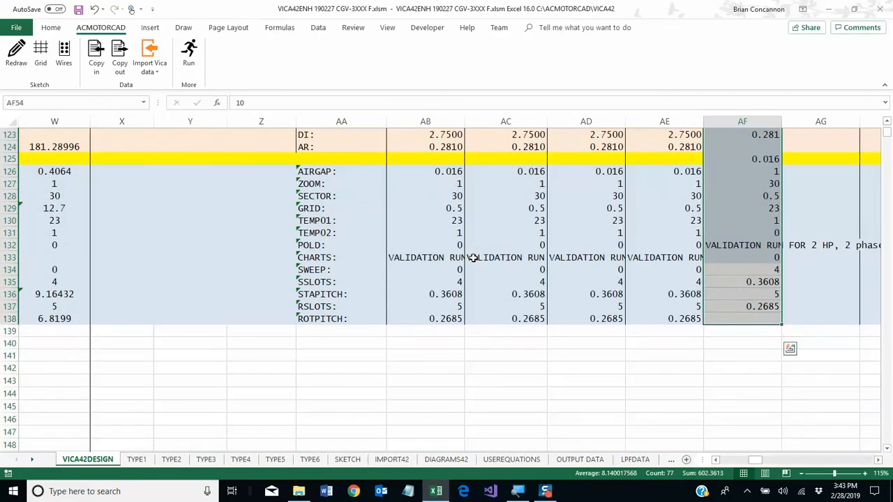
key(ctrl+c)
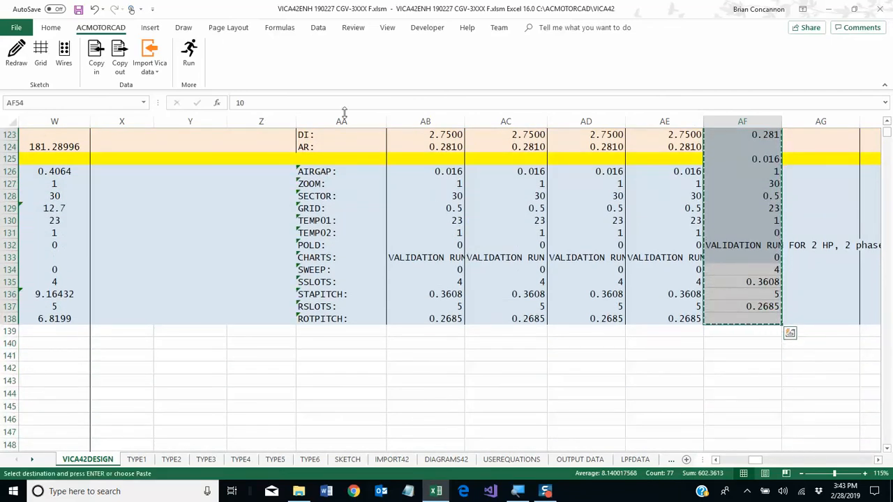
scroll(805, 206, up, 20)
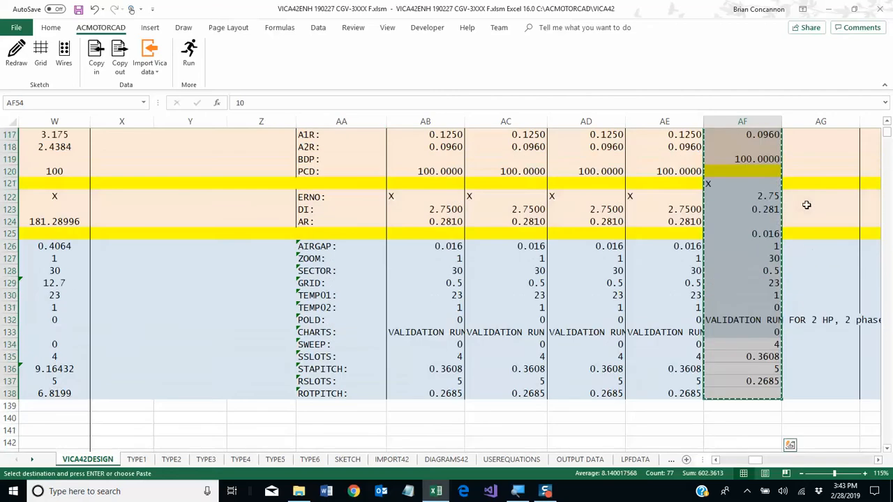
scroll(806, 201, up, 6)
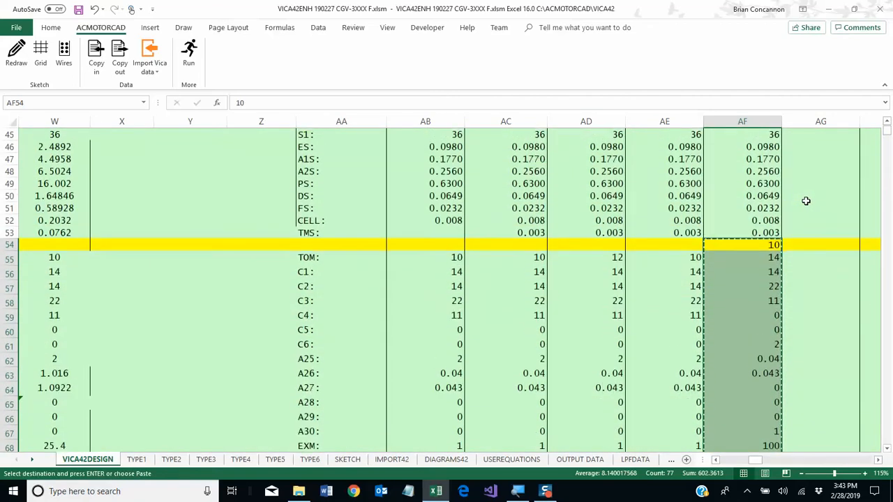
click(740, 257)
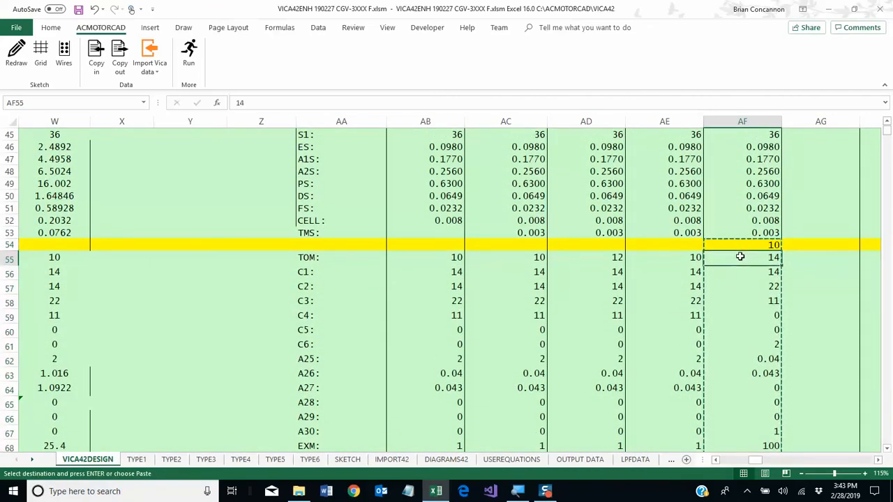
right_click(741, 258)
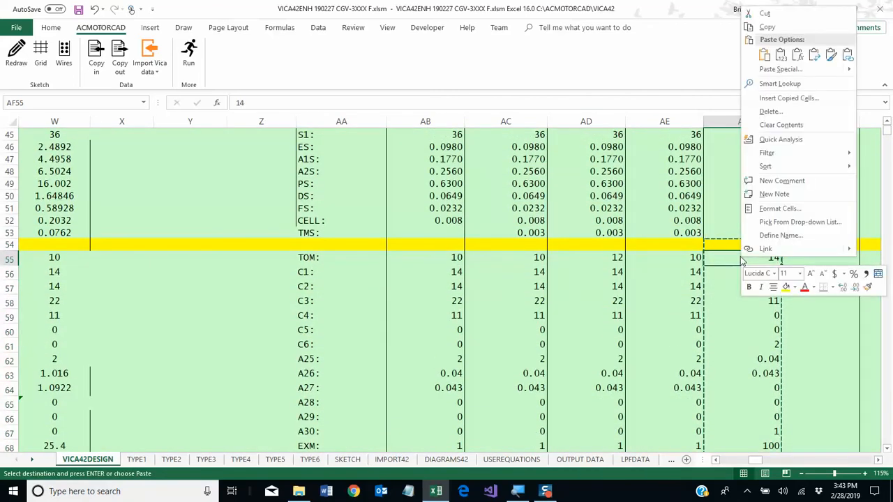
click(780, 55)
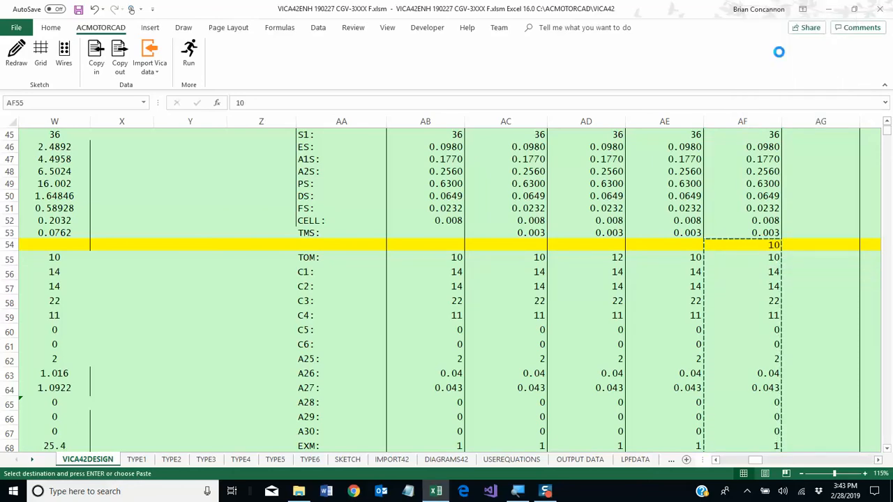
Step: Check the alignment and cell formatting of the shifted column AF values against the neighbouring saved designs through row 123
scroll(809, 384, down, 6)
click(801, 379)
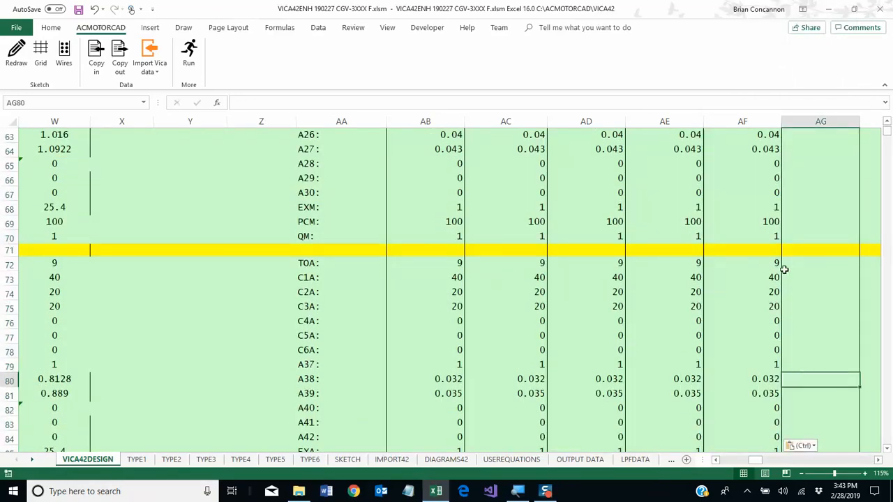
scroll(811, 394, down, 8)
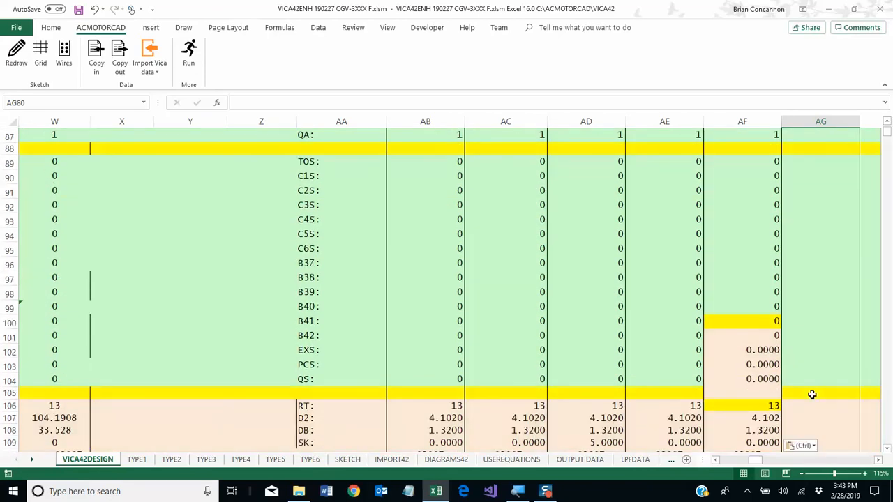
click(771, 355)
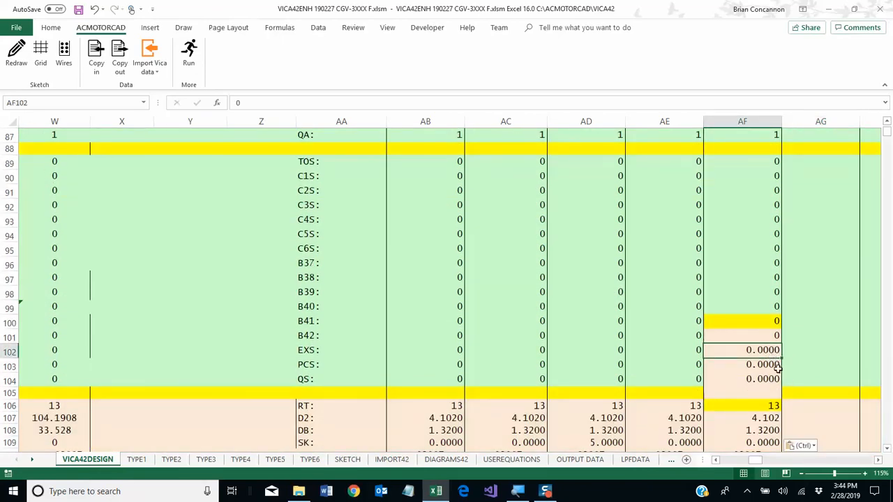
scroll(809, 391, down, 4)
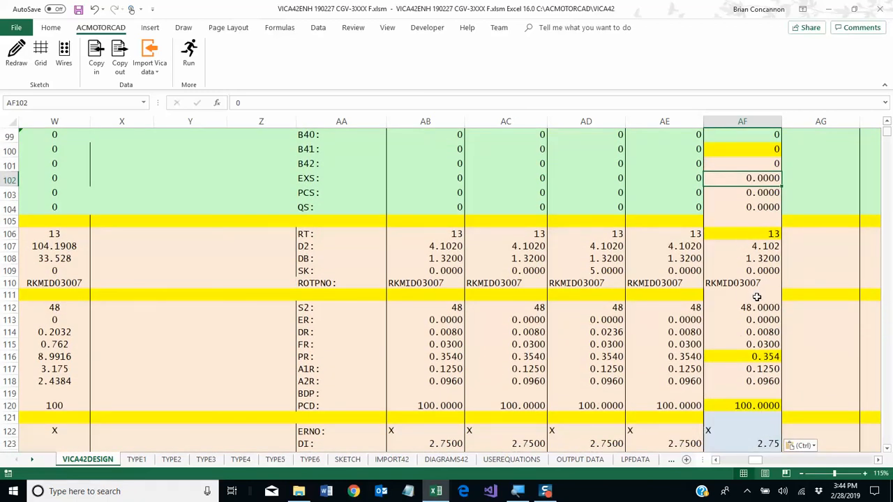
scroll(782, 355, up, 1)
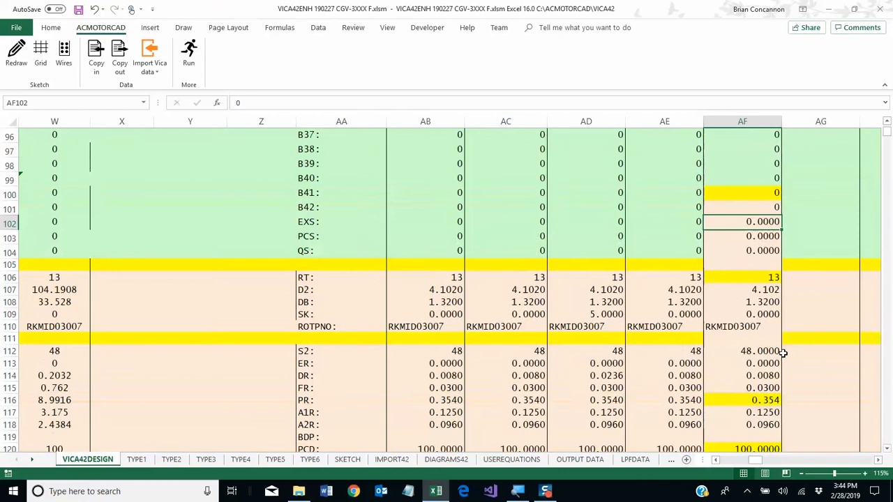
Step: Inspect the EXS row 102 from the saved designs back across the sheet to its parameter description in column A
click(665, 219)
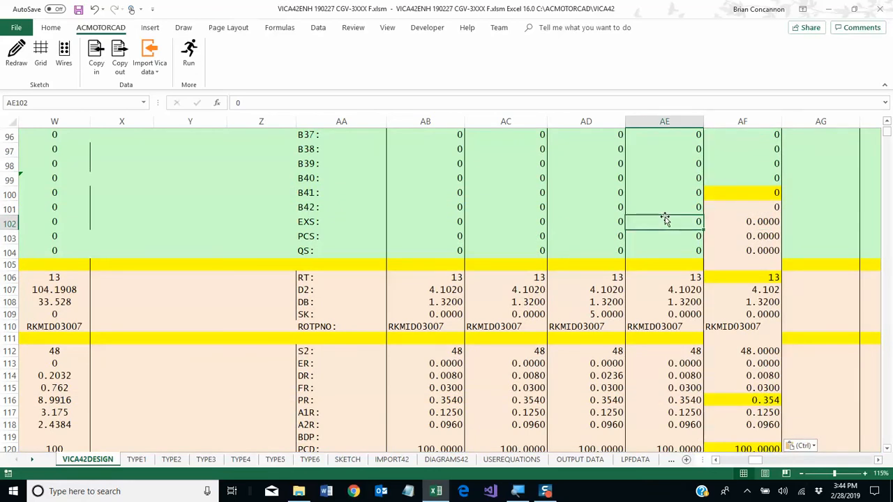
key(Left)
key(Left)
key(Left)
key(Left)
key(Left)
key(Left)
key(Left)
key(Left)
key(Left)
key(Left)
key(Left)
key(Left)
key(Left)
key(Left)
key(Left)
key(Left)
key(Left)
key(Left)
key(Left)
key(Left)
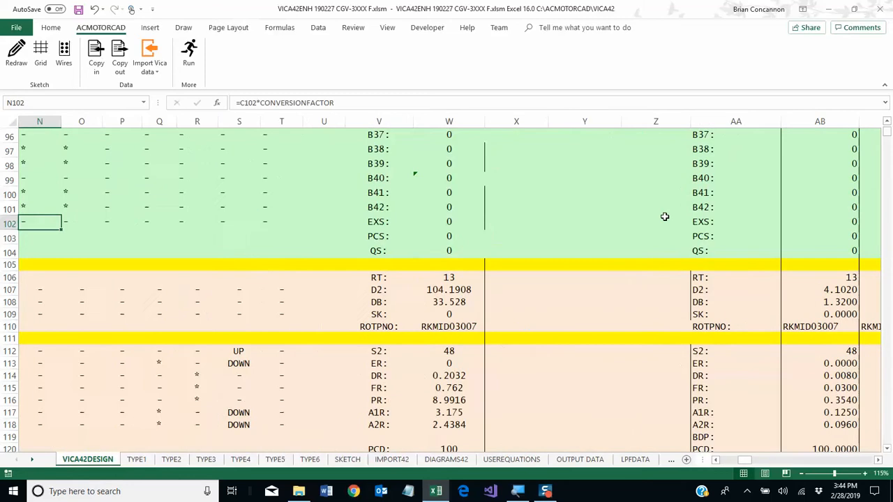
key(Left)
key(Left)
key(Left)
key(Left)
key(Left)
key(Left)
key(Left)
key(Left)
key(Left)
key(Left)
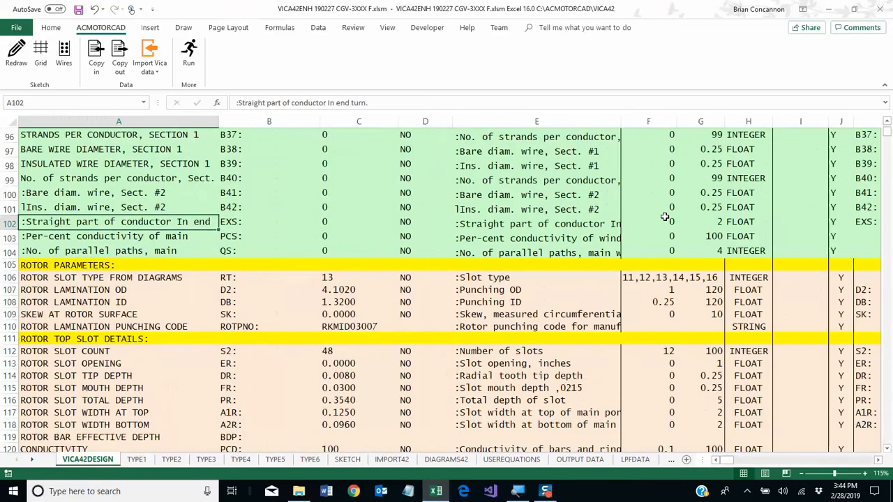
Step: Inspect the QS row 104 from its parameter label through the limits and option columns to the linked formulas in V104 and W104
key(Down)
key(Down)
key(Right)
key(Right)
key(Right)
key(Right)
key(Right)
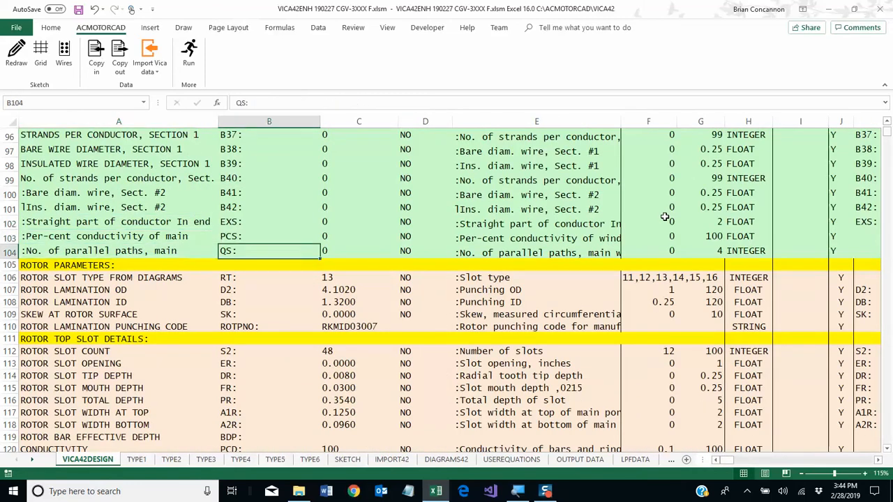
key(Right)
key(Right)
key(Right)
key(Right)
key(Right)
key(Right)
key(Right)
key(Right)
key(Right)
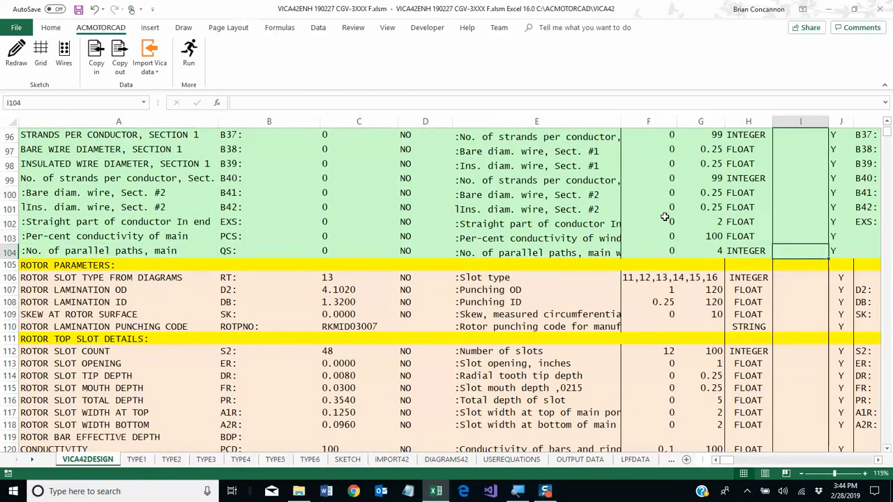
key(Right)
key(Right)
key(Right)
key(Right)
key(Right)
key(Right)
key(Right)
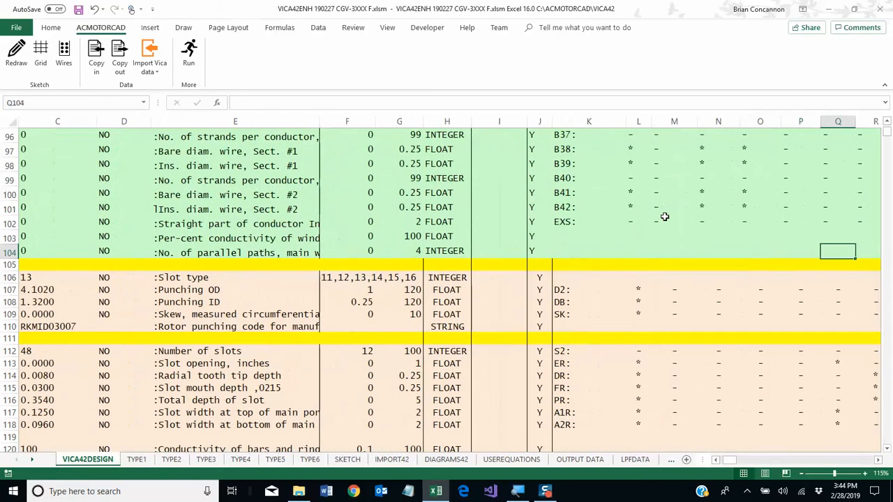
key(Right)
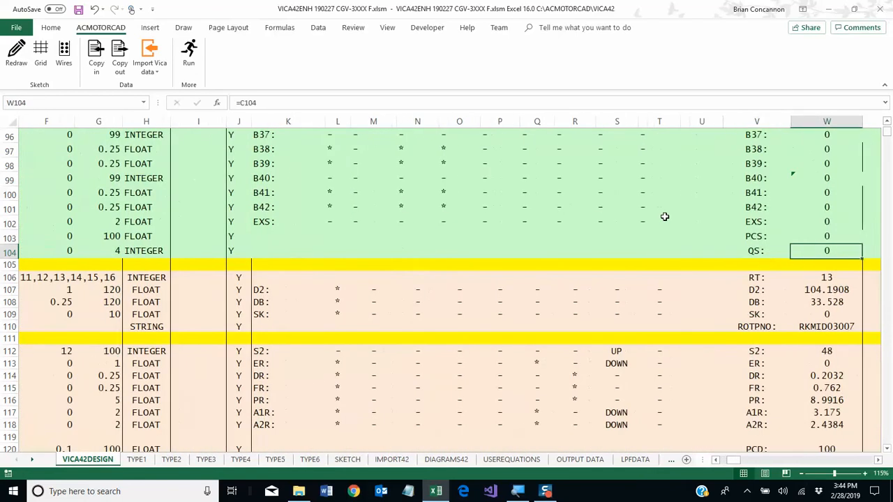
key(Left)
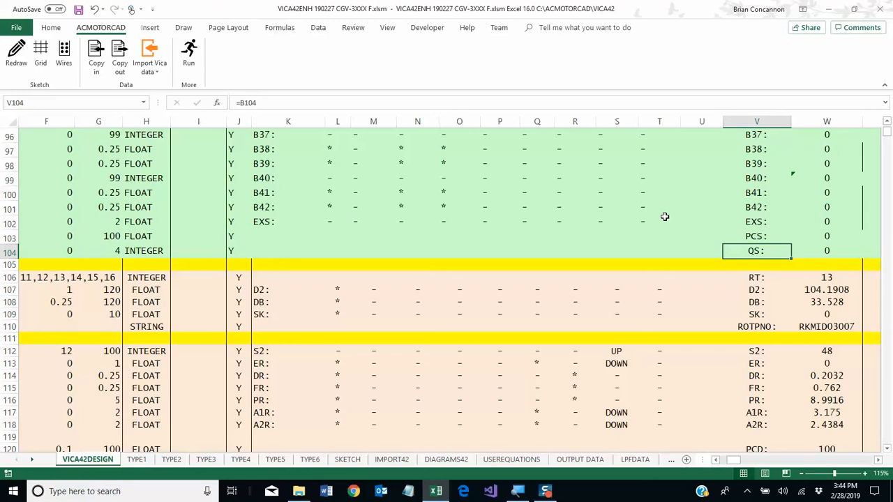
key(Right)
key(Right)
key(Right)
key(Right)
key(Right)
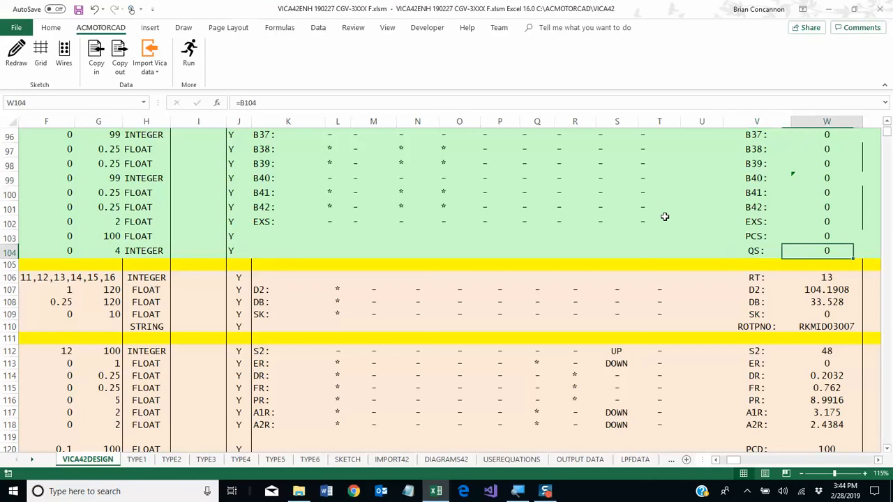
Step: Compare rotor rows 105 to 112 of imported column AF with the neighbouring saved designs
key(Down)
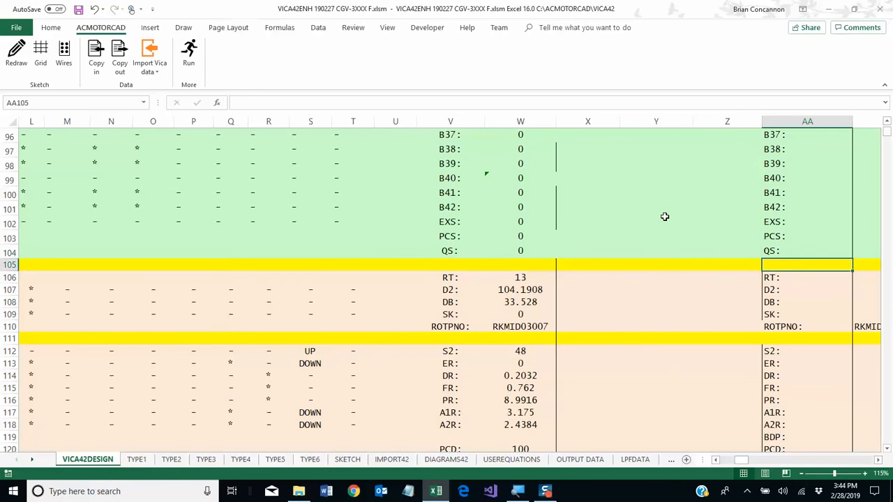
key(Right)
key(Right)
key(Right)
key(Right)
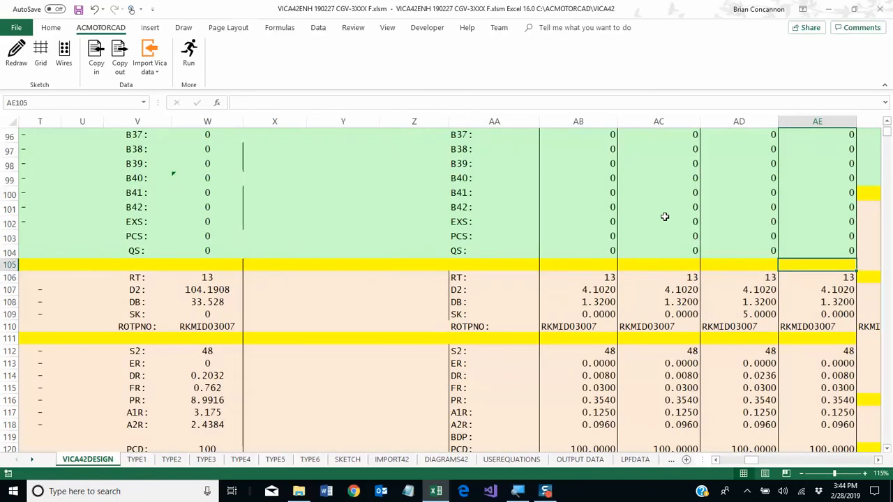
key(Down)
key(Right)
key(Right)
key(Down)
key(Down)
key(Down)
key(Down)
key(Down)
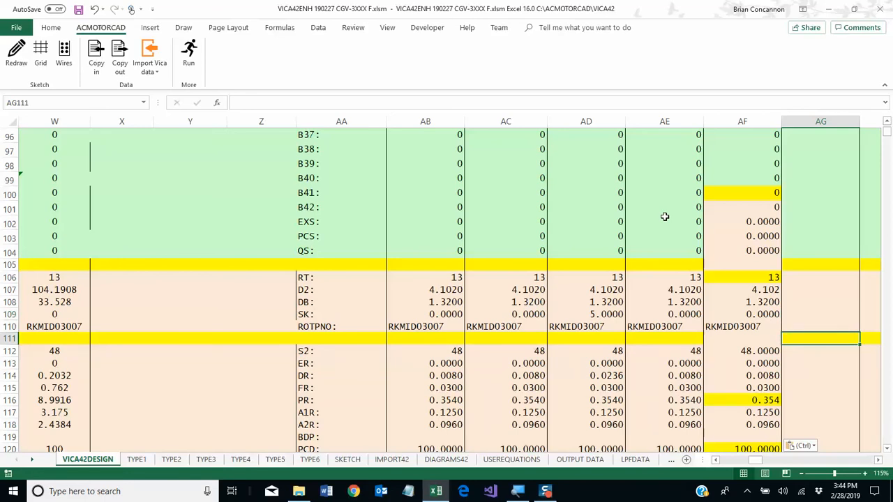
key(Down)
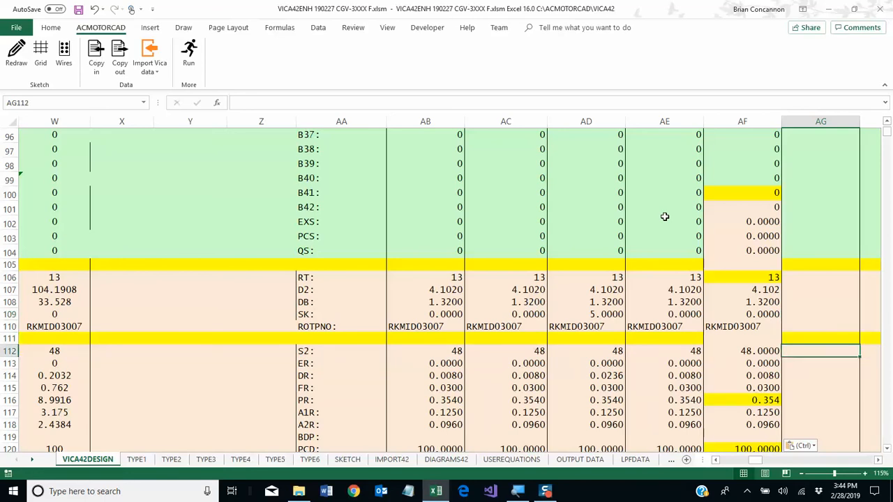
key(Left)
key(Left)
key(Right)
Step: Copy AE99:AE104 and paste it with its formatting over the imported cells AF99:AF104
key(Up)
key(Up)
key(Up)
key(Up)
key(Up)
key(Up)
key(Up)
key(Up)
key(Up)
key(Up)
key(Up)
key(Up)
key(Up)
key(Up)
key(Up)
key(Up)
key(Up)
key(Up)
key(Up)
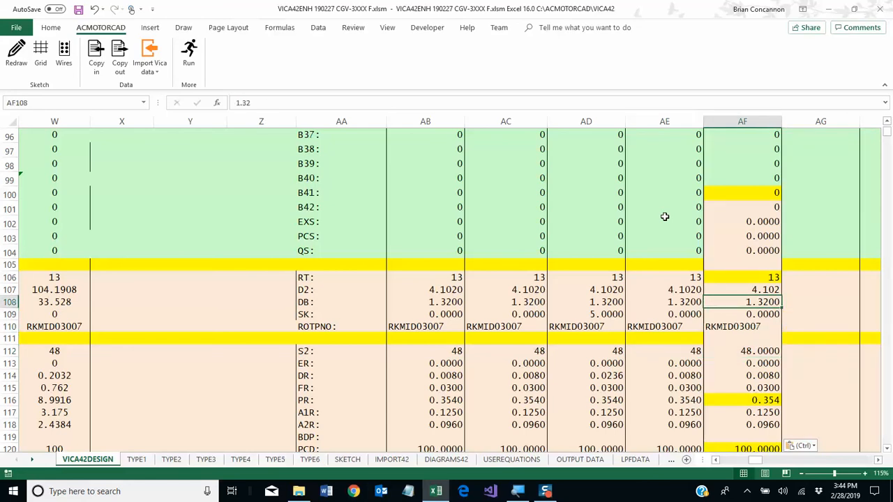
key(Down)
key(Down)
key(Down)
key(Down)
key(Down)
key(Down)
key(Left)
key(shift+Down)
key(shift+Down)
key(shift+Down)
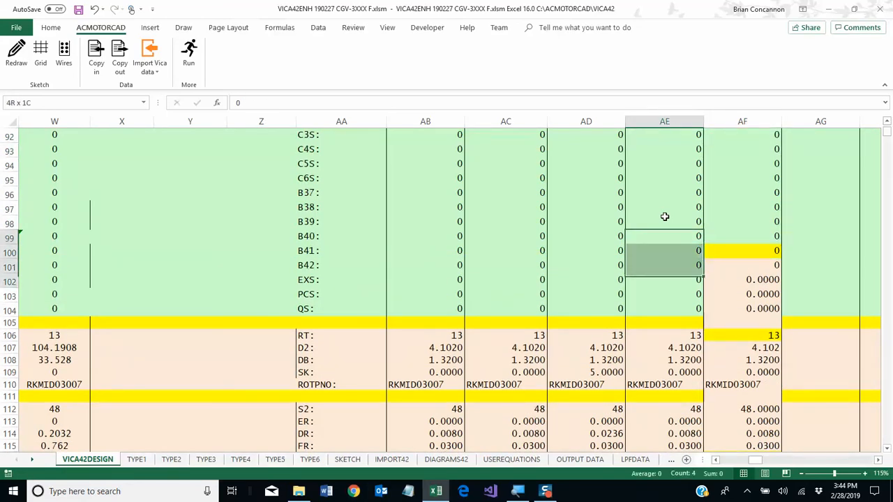
key(shift+Down)
key(shift+Down)
key(ctrl+c)
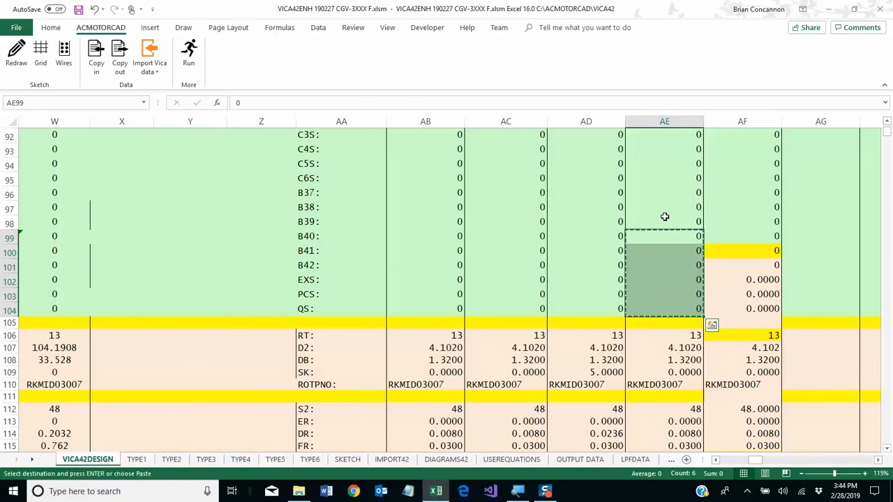
key(Right)
key(Return)
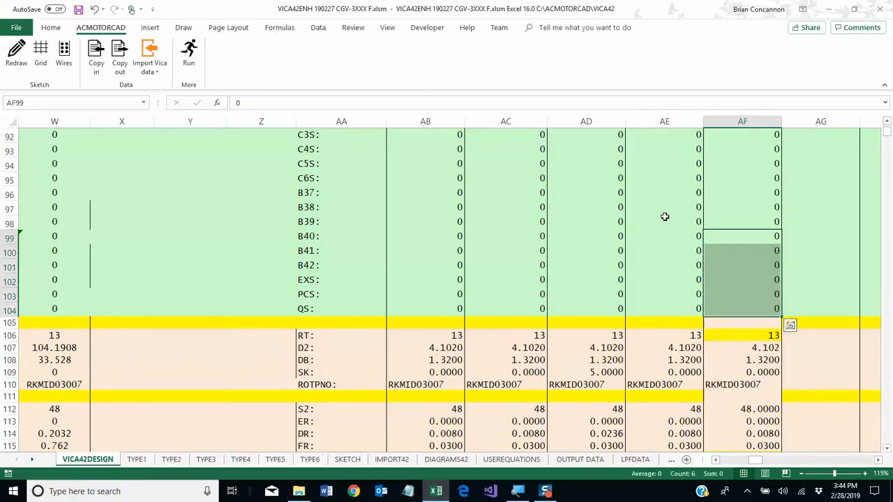
Step: Restore the yellow divider formatting in AF105 by copying the empty cell AE105 into it
key(Down)
key(Down)
key(Down)
key(Down)
key(Down)
key(Down)
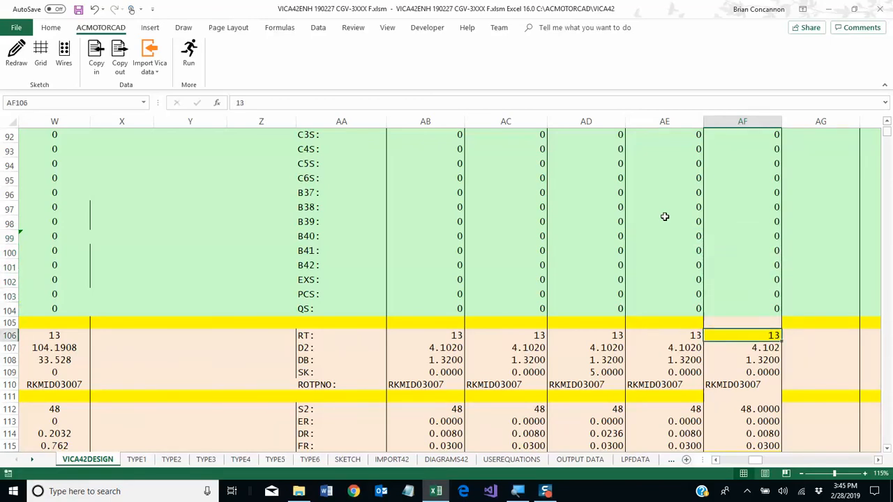
key(Left)
key(ctrl+c)
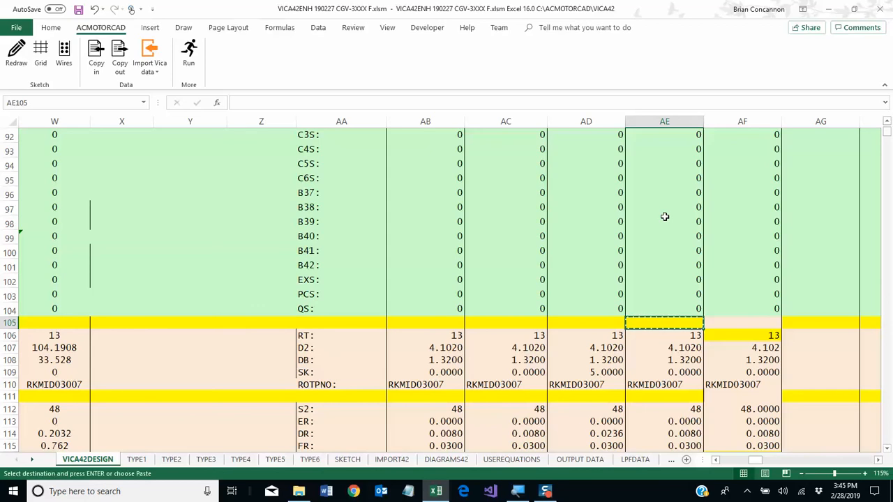
key(Right)
key(Return)
Step: Replace the yellow-highlighted rotor slot type cell AF106 with a copy of AE106, including its formatting
key(Down)
key(Left)
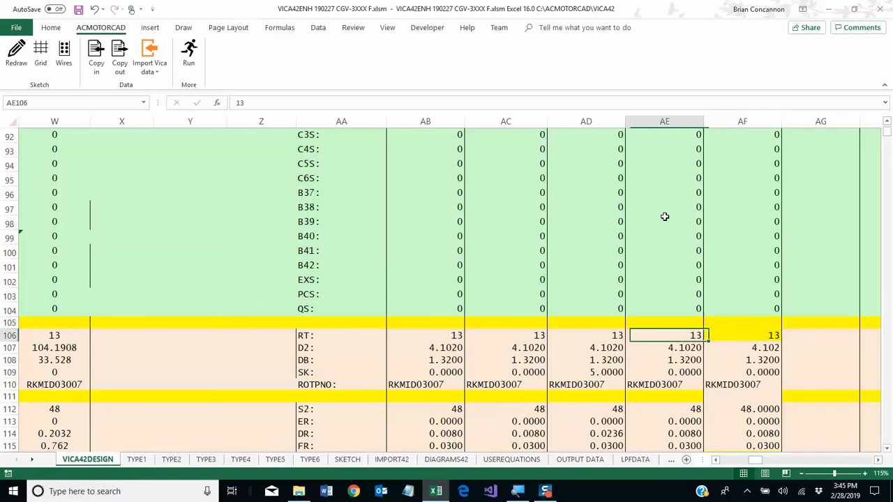
key(ctrl+c)
key(Right)
key(Return)
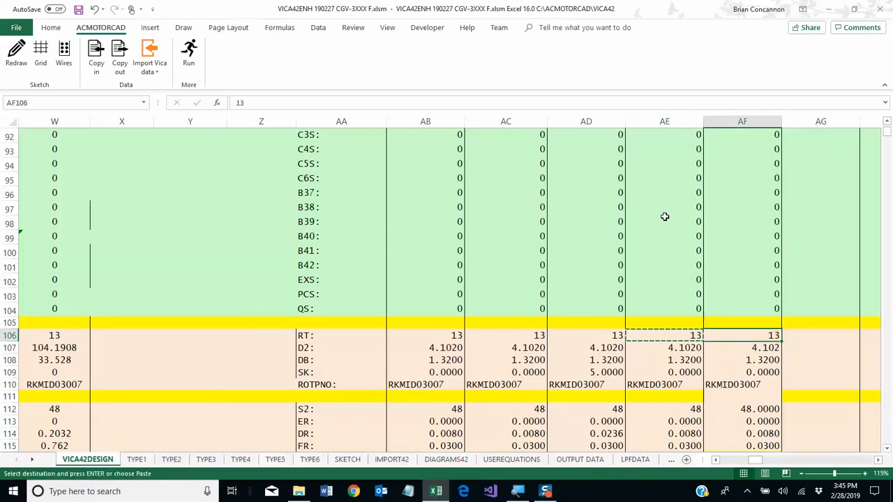
key(Right)
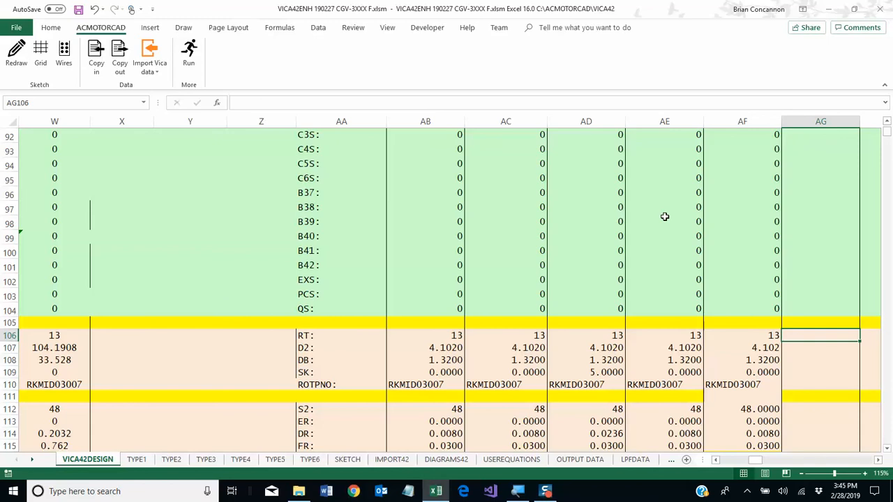
Step: Restore the yellow divider formatting in AF111 by copying the empty cell AG111 into it
key(Left)
key(Down)
key(Down)
key(Down)
key(Down)
key(Down)
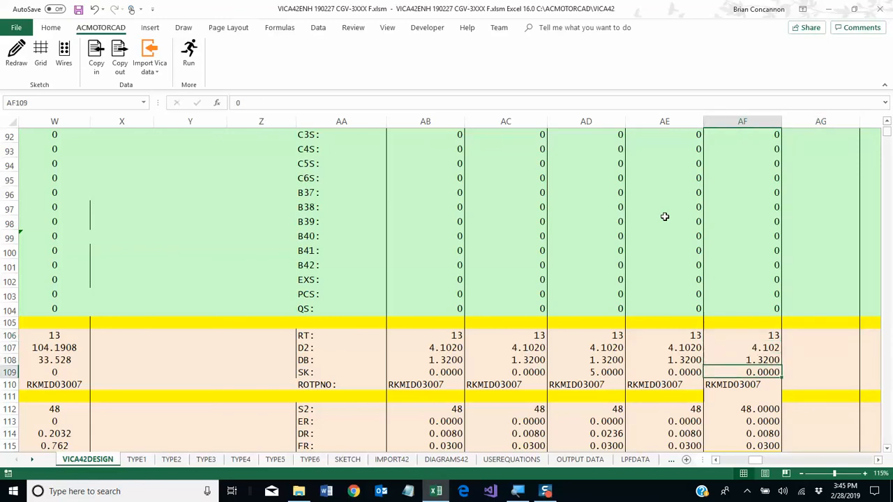
key(Right)
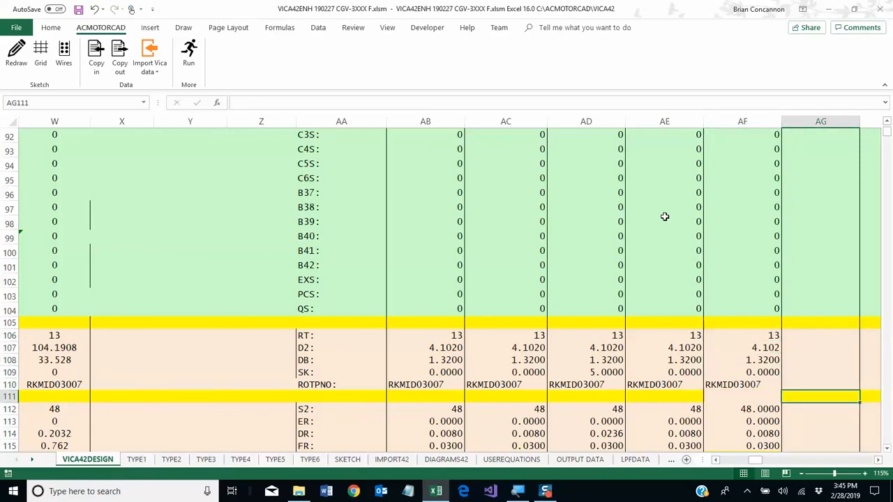
key(Left)
key(Right)
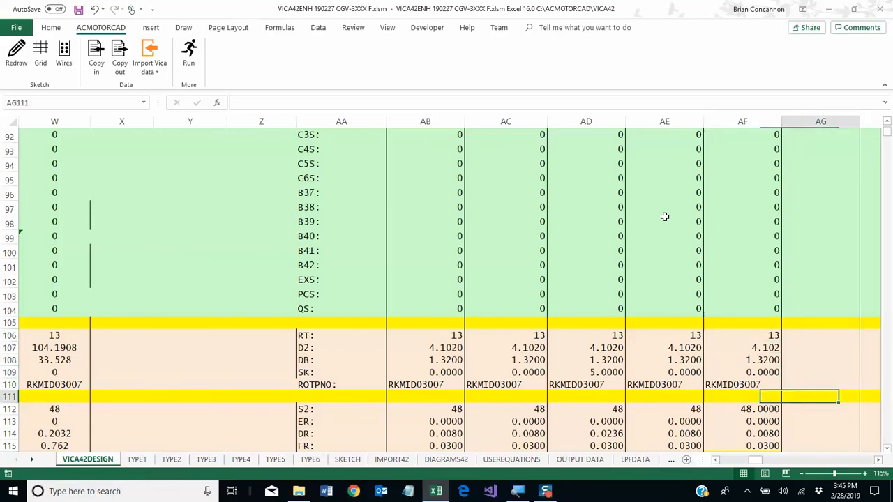
key(Right)
key(Right)
key(Down)
key(Down)
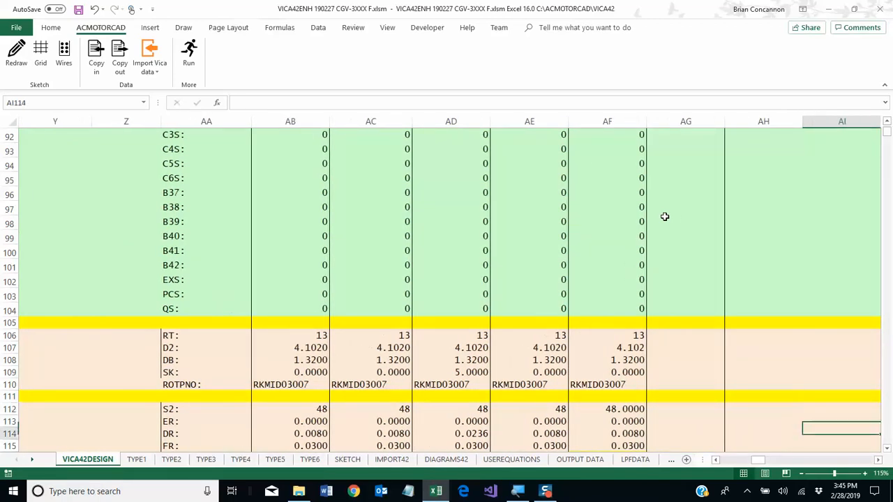
Step: Replace the yellow-highlighted PR cell AF116 with a copy of AE116, including its formatting
key(Down)
key(Down)
key(Down)
key(Down)
key(Down)
key(Down)
key(Down)
key(Down)
key(Down)
key(Down)
key(Down)
key(Down)
key(Down)
key(Down)
key(Down)
key(Up)
key(Up)
key(Up)
key(Up)
key(Up)
key(Up)
key(Up)
key(Up)
key(Up)
key(Up)
key(Left)
key(Left)
key(Left)
key(Up)
key(Up)
key(Up)
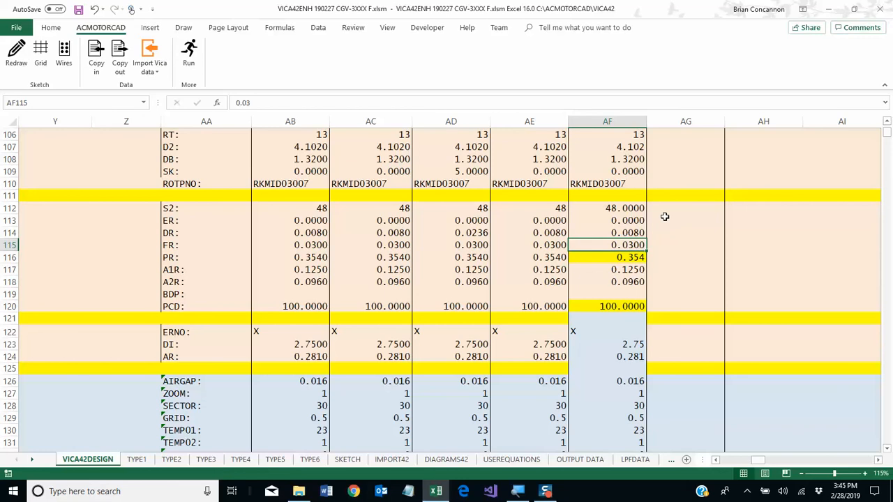
key(Left)
key(Down)
key(ctrl+c)
key(Right)
key(ctrl+v)
key(Return)
Step: Replace the yellow-highlighted PCD cell AF120 with a copy of AE120, including its formatting
key(Down)
key(Down)
key(Down)
key(Left)
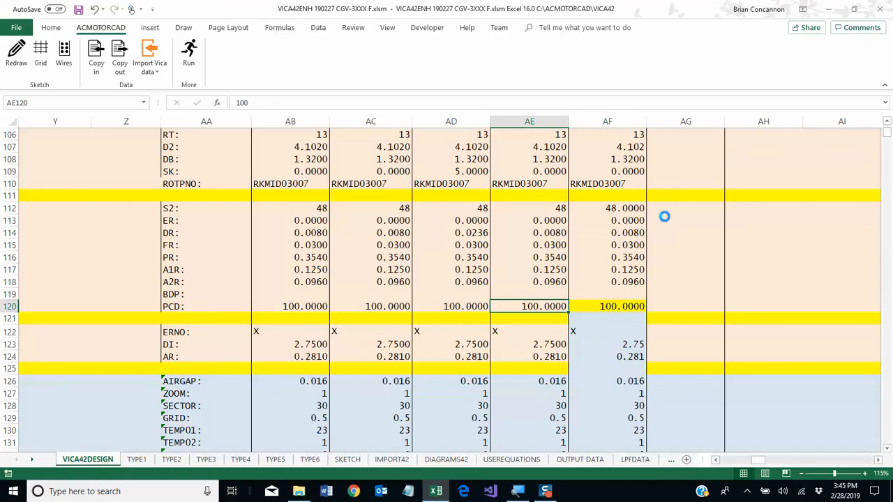
key(ctrl+c)
key(Right)
key(ctrl+v)
key(Escape)
Step: Restore the yellow divider formatting in AF121 by copying the empty cell AE121 into it
key(Down)
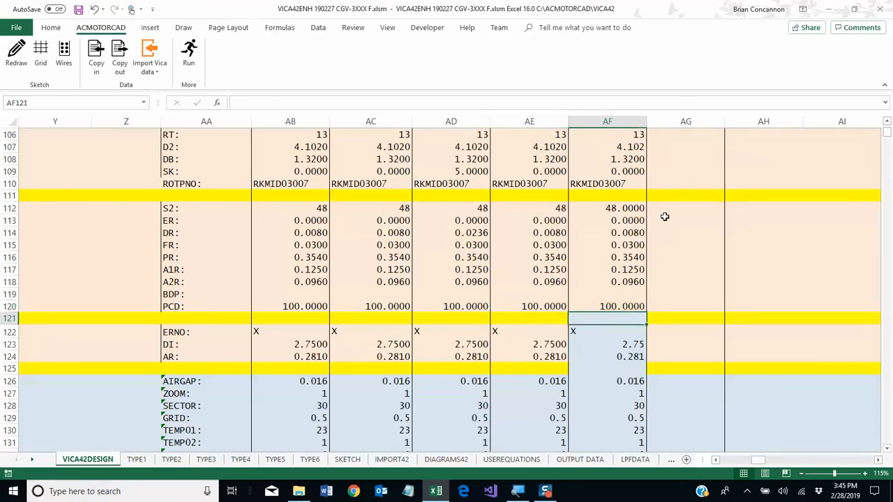
key(Left)
key(ctrl+c)
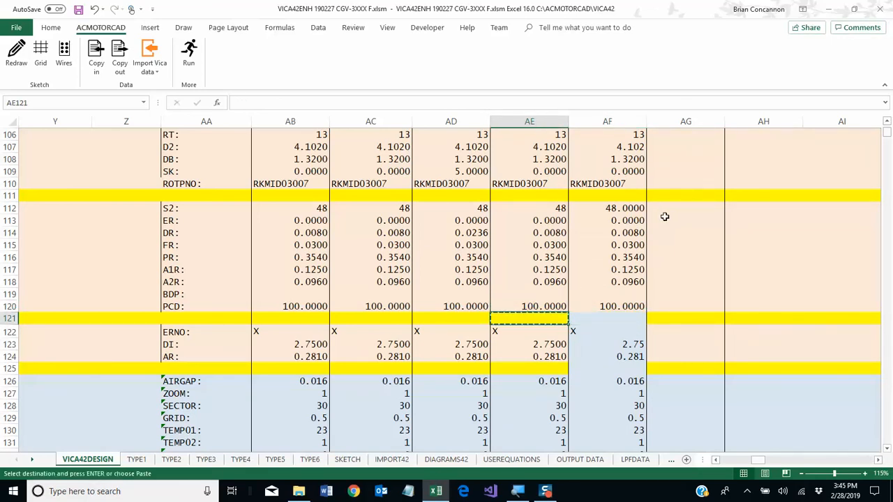
key(Right)
key(ctrl+v)
key(Escape)
Step: Apply the formatting of the empty cell AG123 to the end ring cells AF122:AF124 with Format Painter
key(Right)
key(Down)
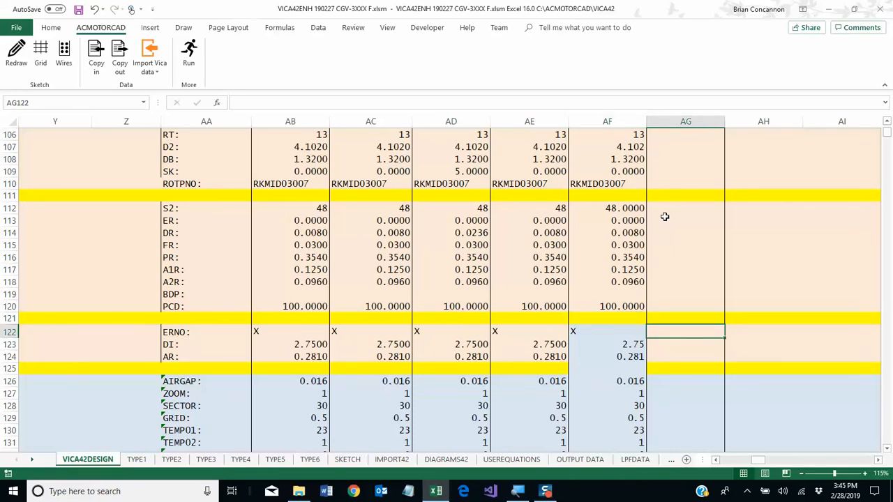
click(545, 344)
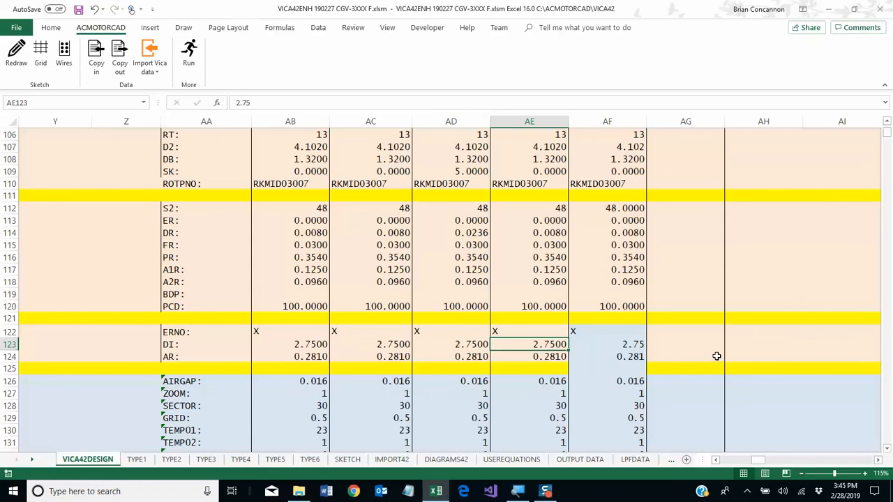
click(685, 345)
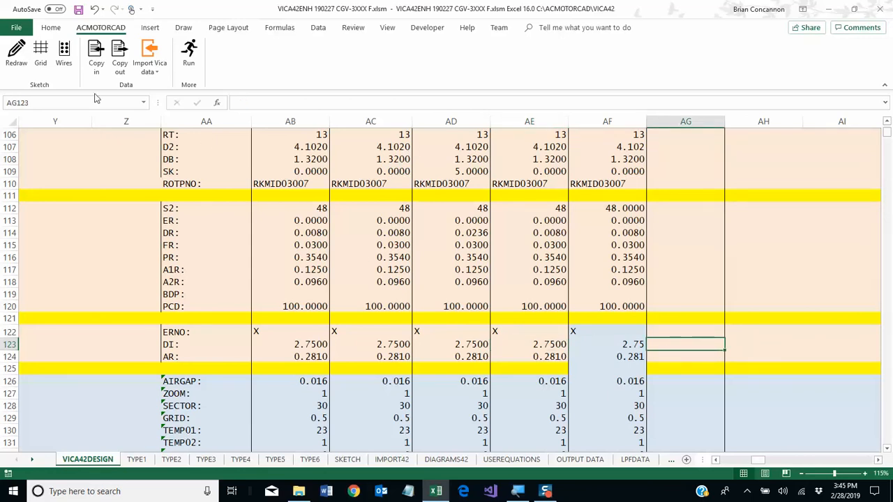
click(51, 28)
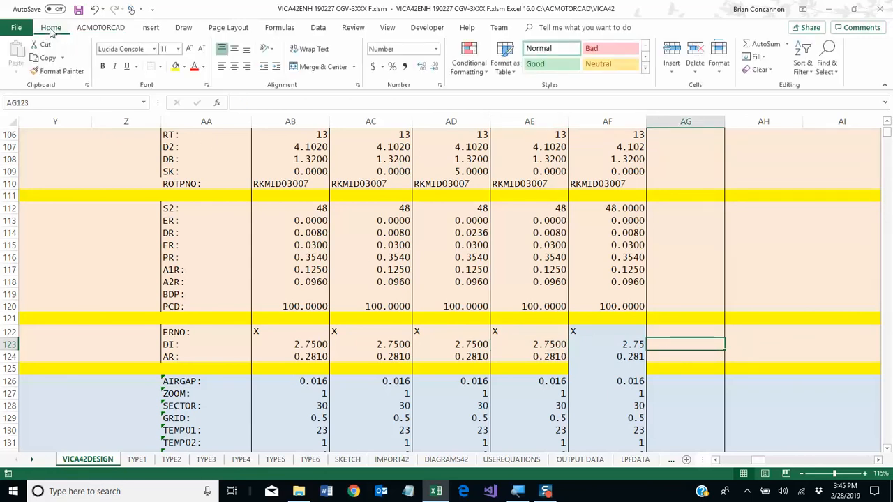
click(55, 72)
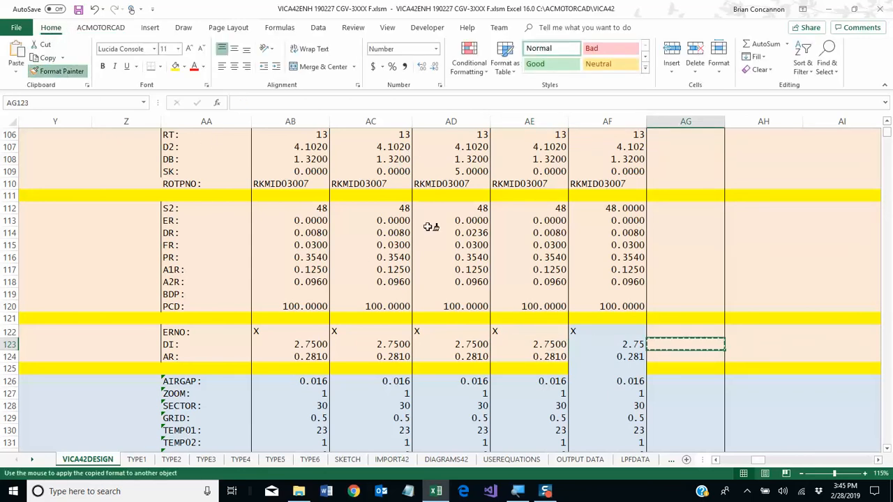
click(616, 334)
drag(616, 333, 618, 362)
click(684, 347)
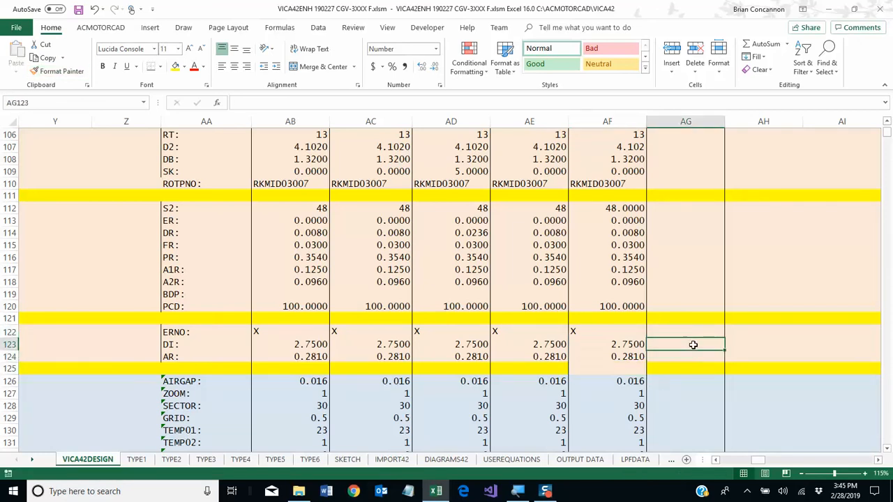
Step: Restore the yellow divider formatting in AF125 by copying the empty cell AE125 into it
click(548, 369)
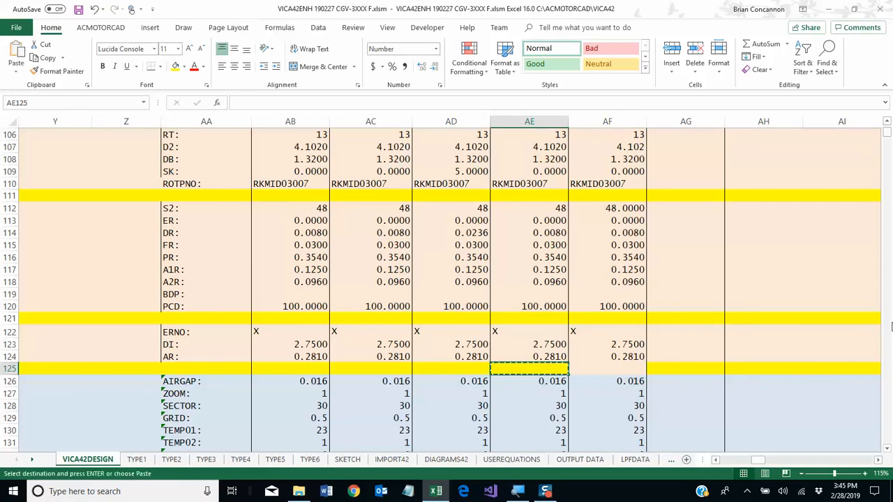
key(Right)
key(Right)
key(Right)
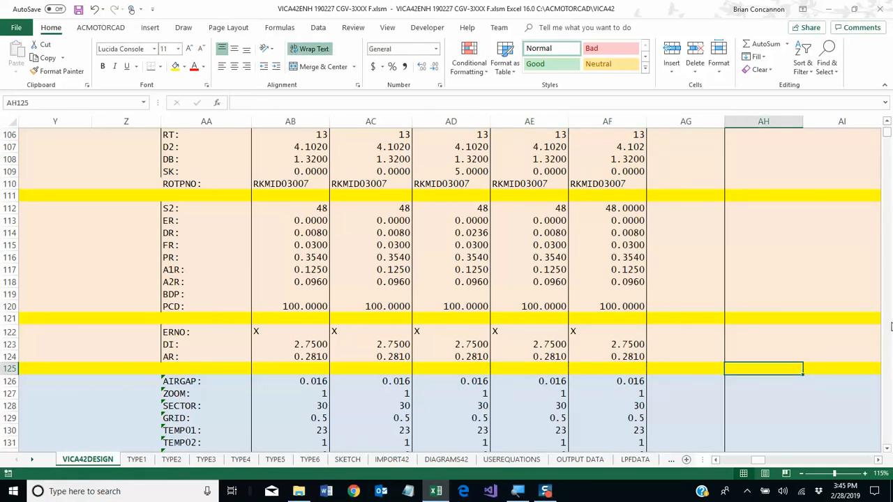
Step: Apply the formatting of AE134:AE138 to the unformatted cells AF134:AF138 with Format Painter
key(Down)
key(Down)
key(Down)
key(Down)
key(Down)
key(Down)
key(Down)
key(Down)
key(Down)
key(Down)
key(Down)
key(Down)
key(Down)
key(Down)
key(Down)
key(Down)
key(Down)
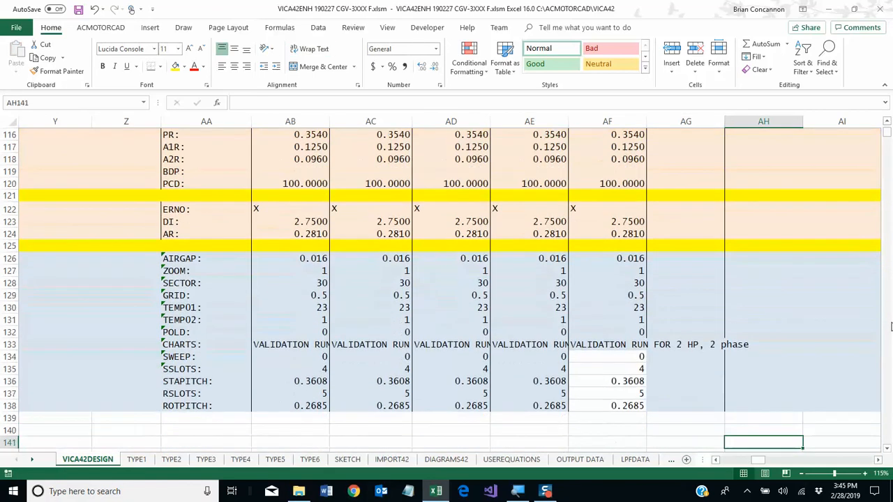
scroll(890, 325, down, 1)
key(Up)
key(Up)
key(Up)
key(Up)
key(Up)
key(Up)
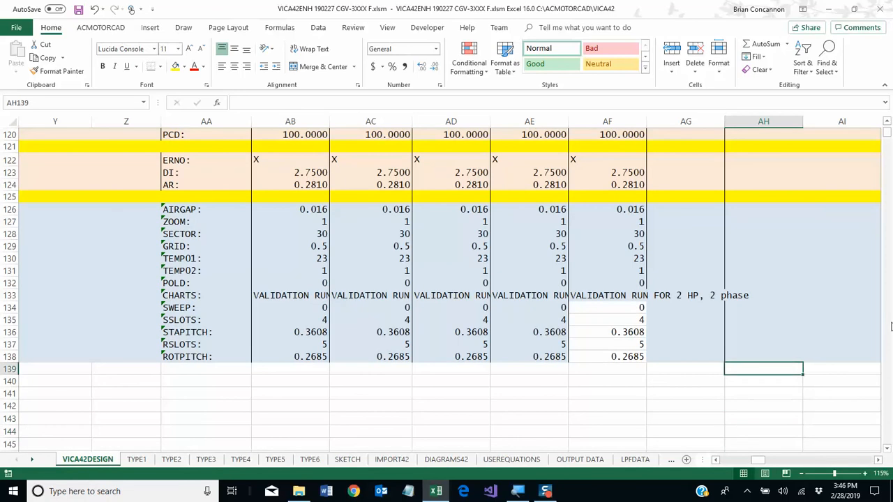
key(Up)
key(Up)
key(Left)
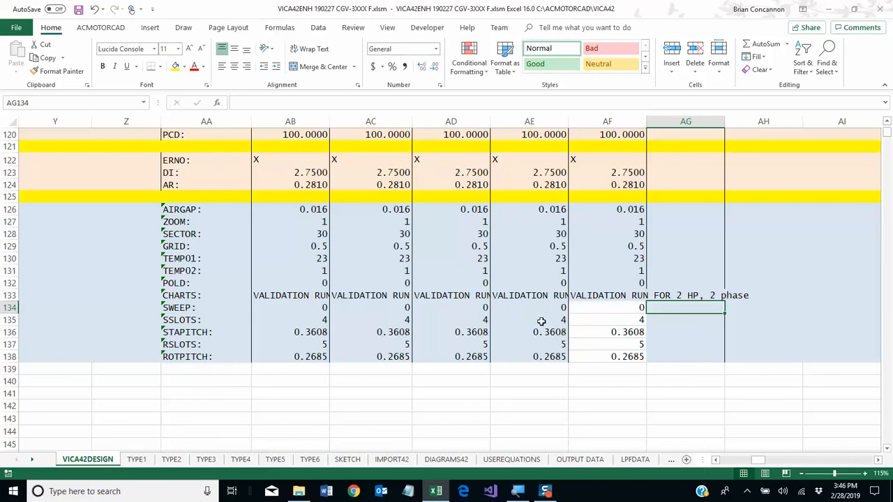
drag(539, 306, 540, 356)
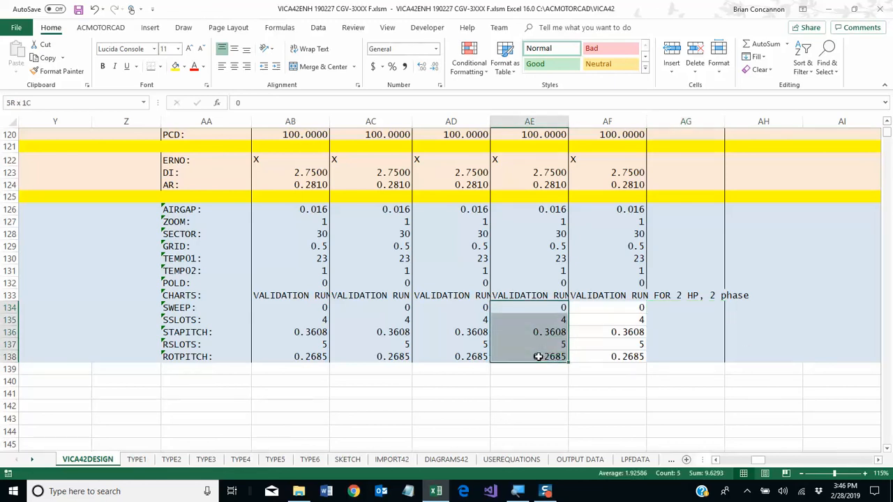
click(63, 72)
drag(594, 309, 596, 356)
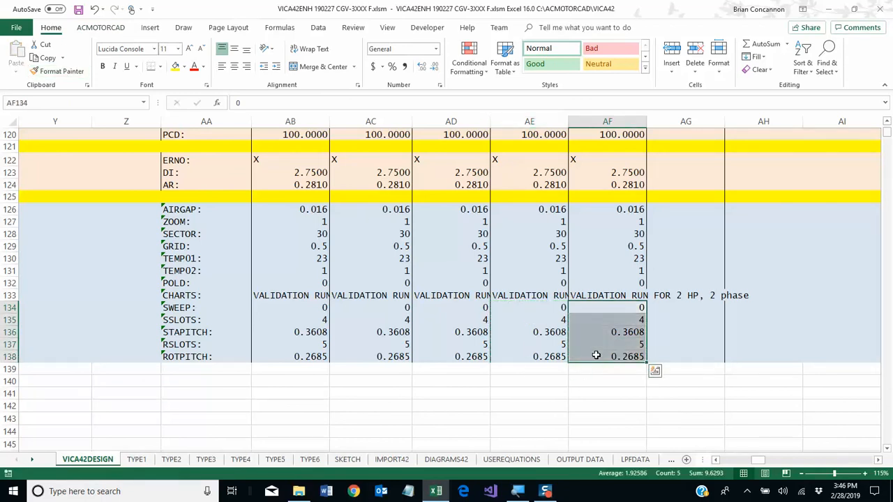
key(Down)
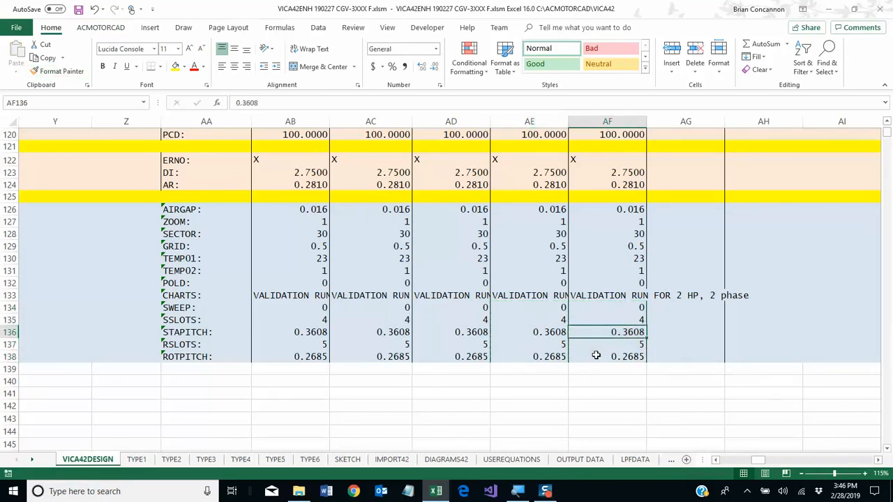
Step: Change the TITLE3 entry of the imported design in AF4 to "trial 2"
key(Up)
key(Up)
key(Up)
key(Up)
key(Up)
key(Up)
key(Up)
key(Up)
key(Up)
key(Up)
key(Up)
key(Up)
key(Up)
key(Up)
key(Up)
key(Up)
key(Up)
key(Up)
key(Up)
key(Up)
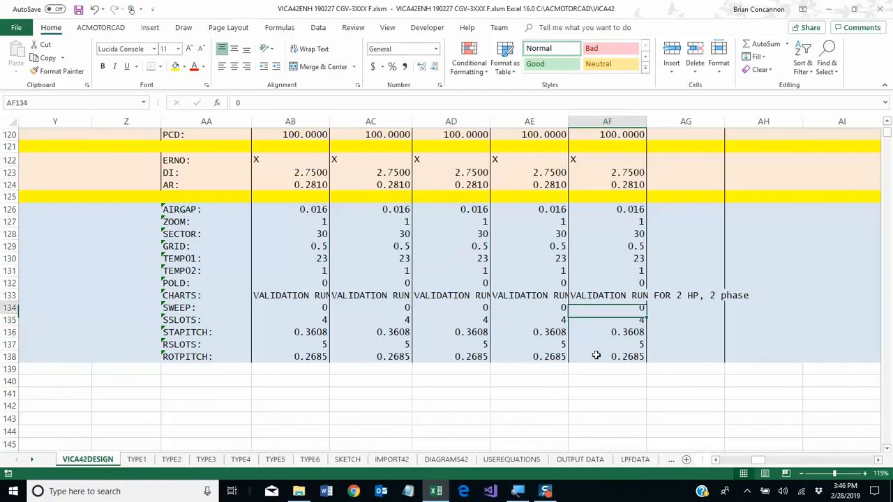
key(Up)
key(Up)
key(Up)
key(Up)
key(Up)
key(Up)
key(Up)
key(Up)
key(Up)
key(Up)
key(Up)
key(Up)
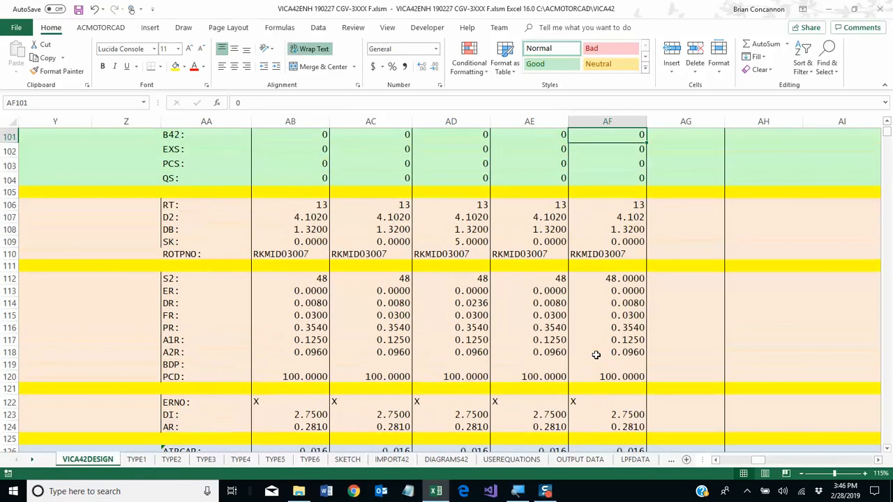
key(Page_Up)
key(Page_Up)
key(Page_Up)
key(Page_Up)
scroll(596, 355, up, 2)
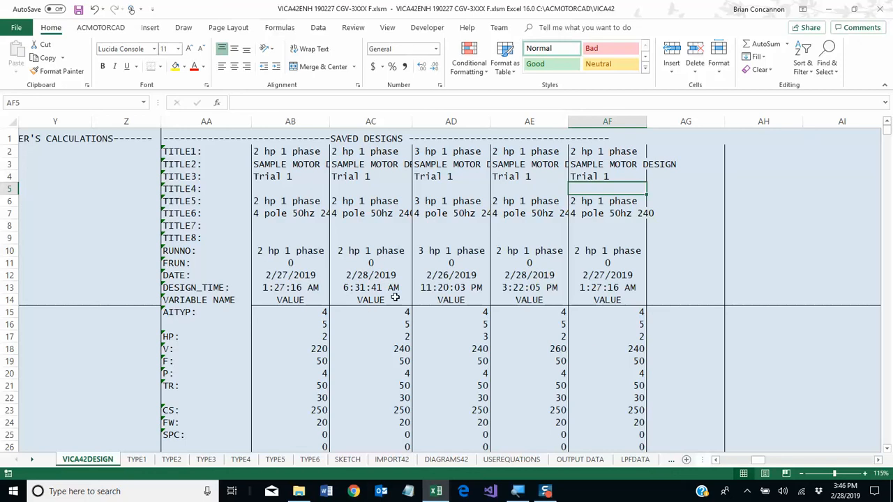
click(602, 141)
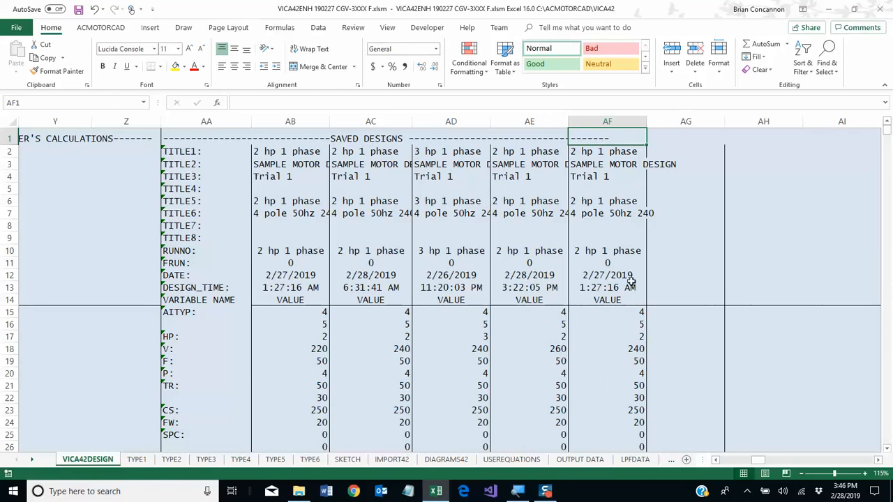
click(594, 176)
text(tra)
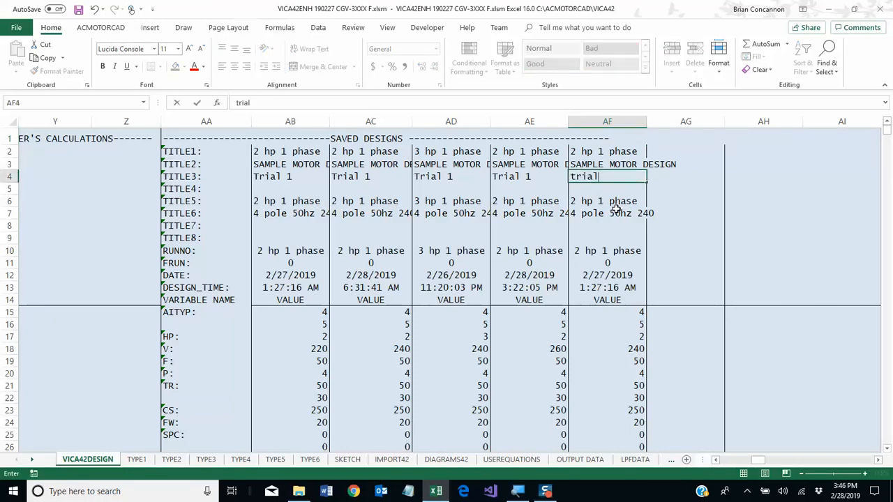
key(Return)
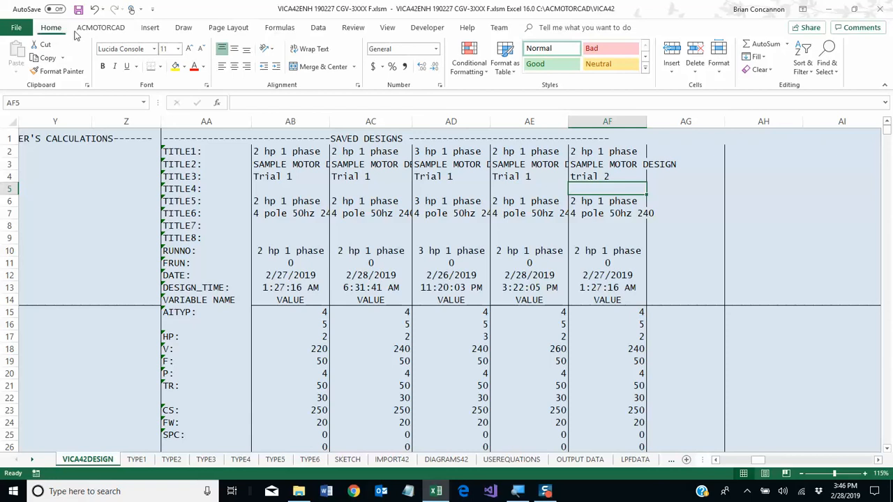
Step: Copy the saved design from source column AF into data column C with the Copy in command
drag(759, 460, 723, 460)
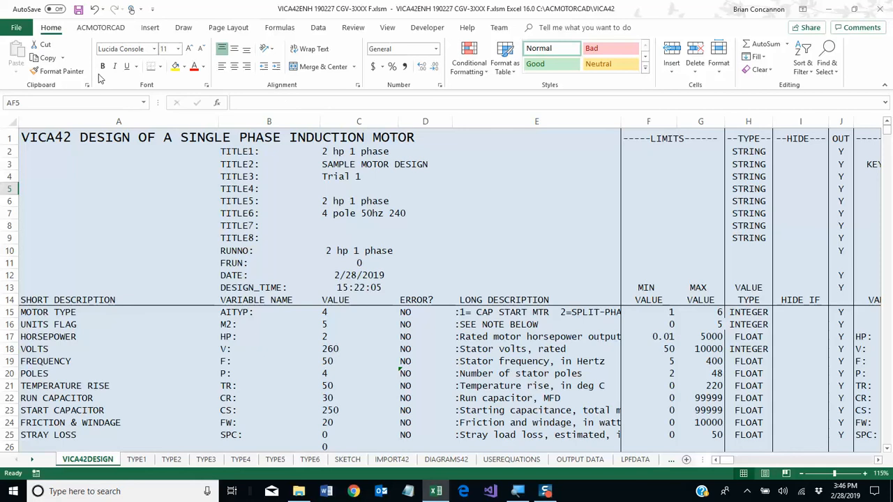
click(106, 29)
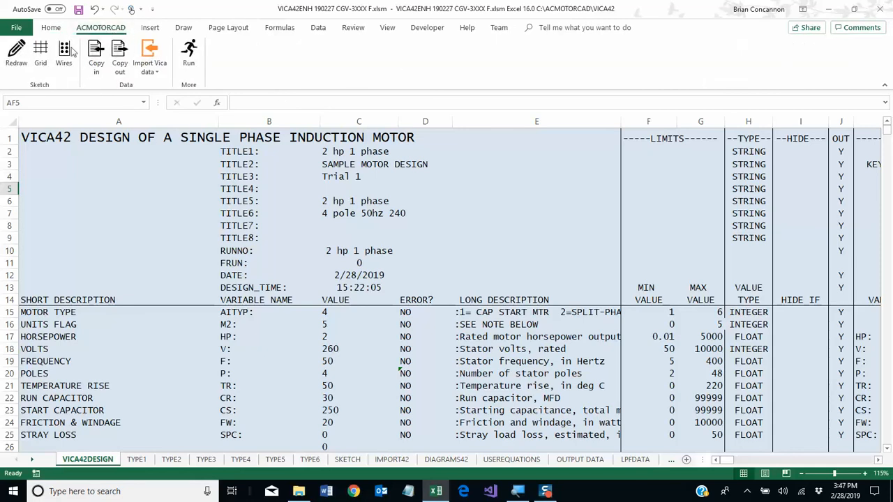
click(98, 61)
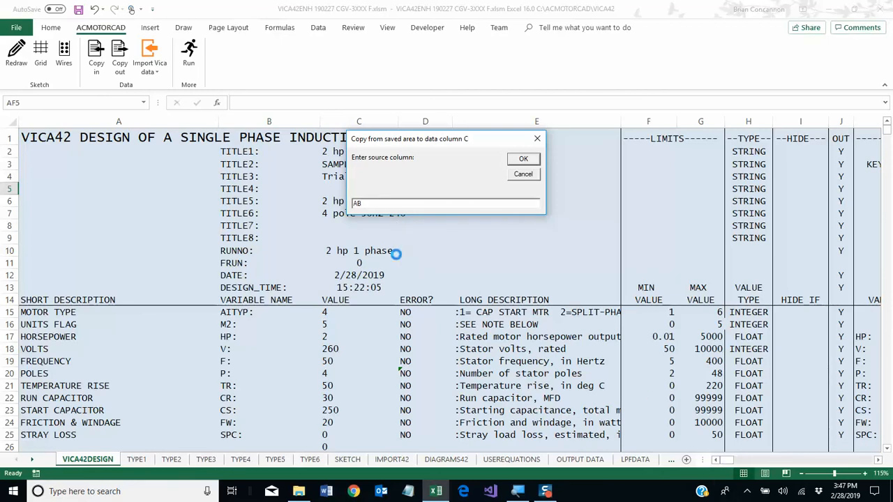
click(523, 160)
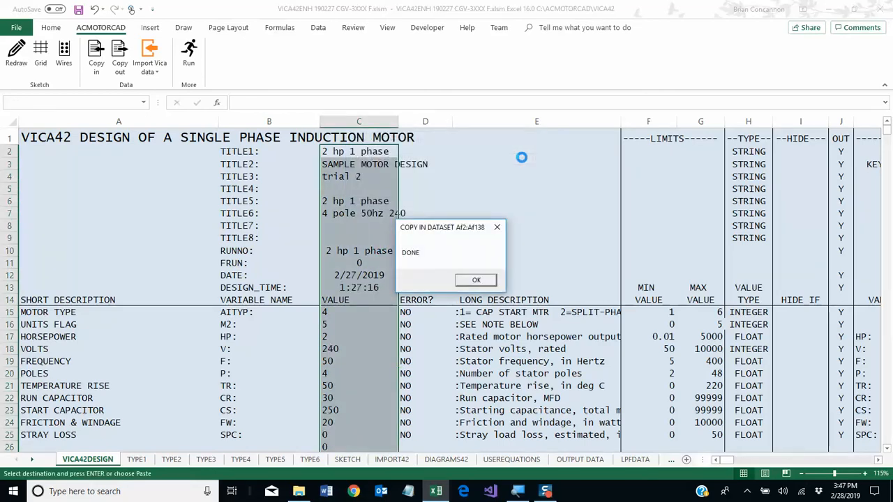
click(476, 280)
Step: Examine the values copied into column C, from the titles down through the windings, rotor and convenience parameters
click(377, 190)
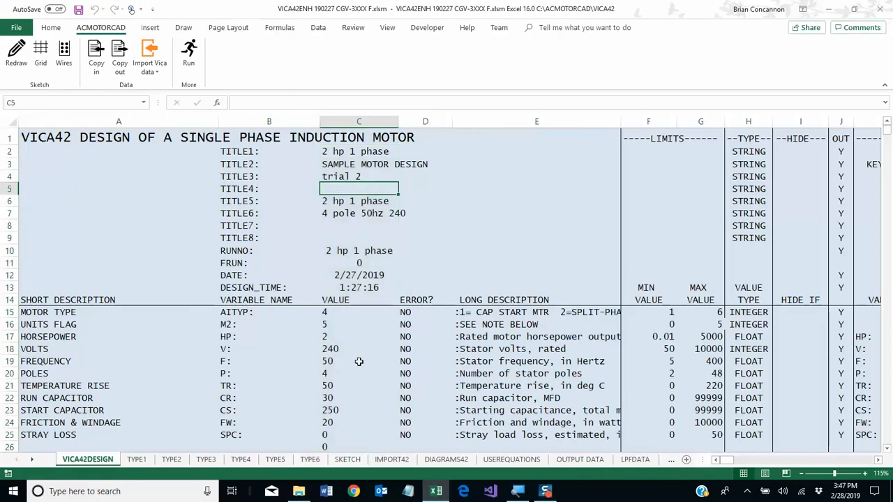
scroll(359, 375, down, 4)
scroll(359, 374, down, 12)
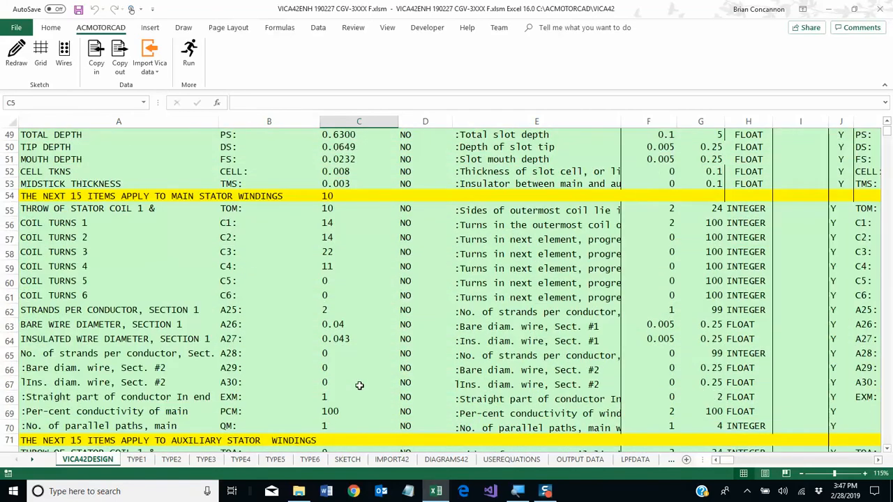
scroll(359, 385, down, 18)
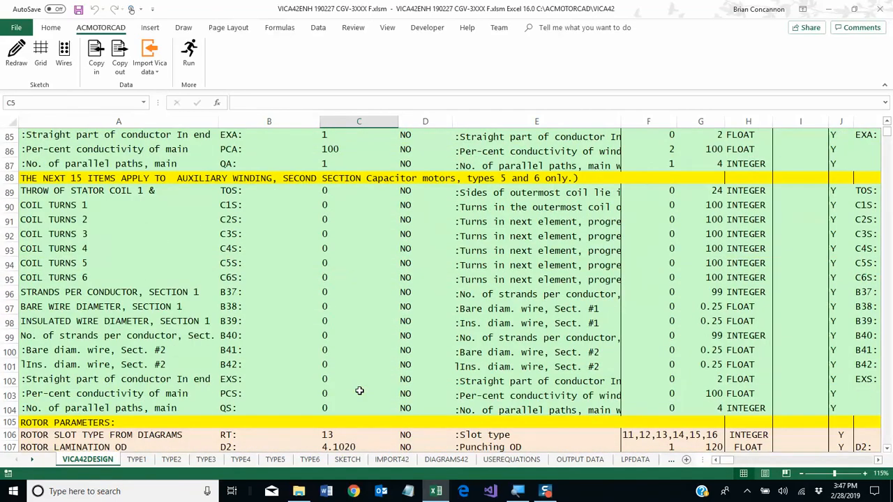
scroll(359, 391, down, 10)
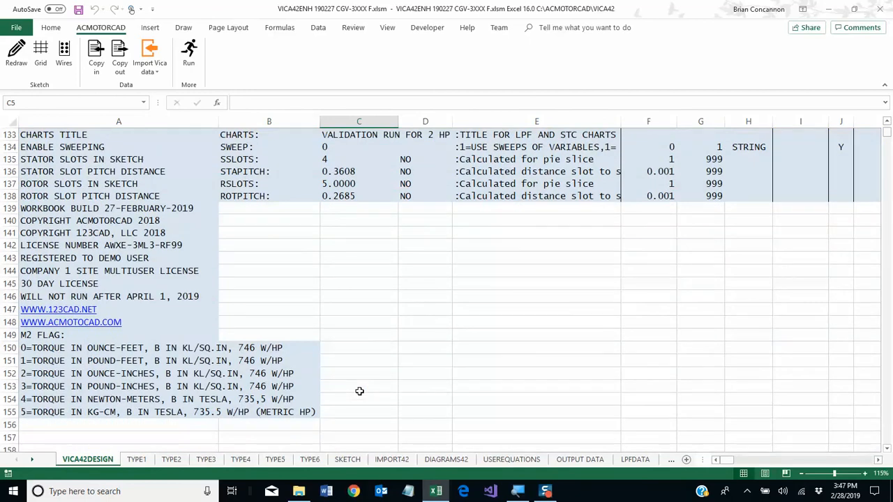
scroll(359, 391, up, 4)
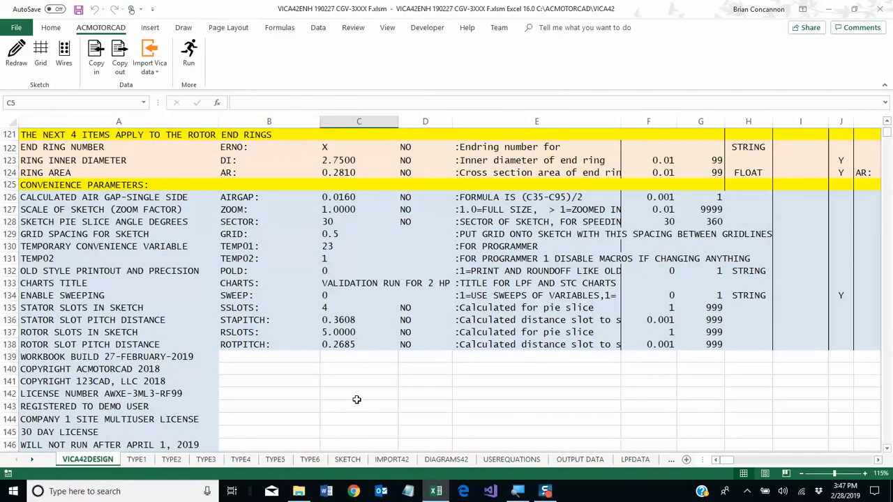